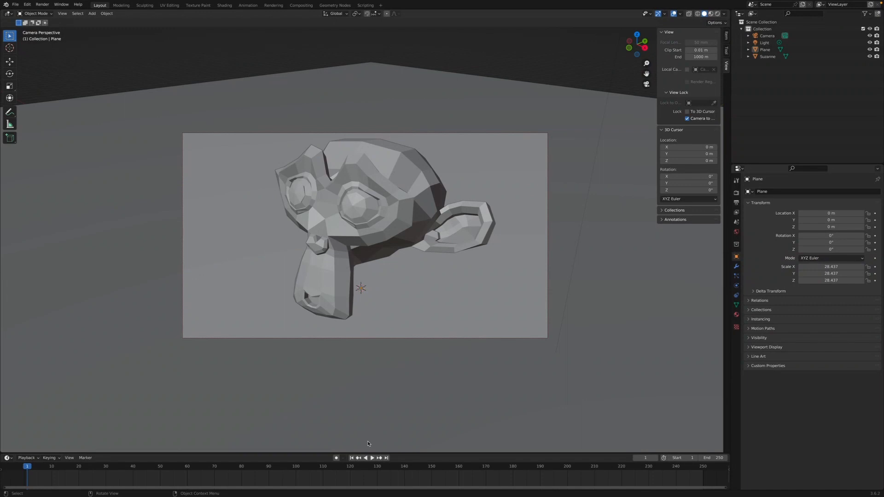
- Widen the View sidebar and, with Camera to View locked, tilt the camera to a slightly lower angle on the monkey head
key("KP_1")
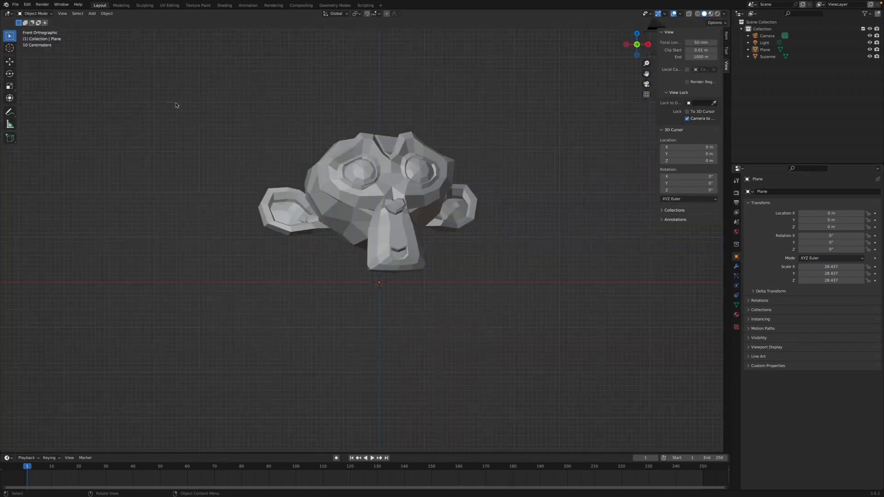
middle_click_drag(177, 105, 161, 132)
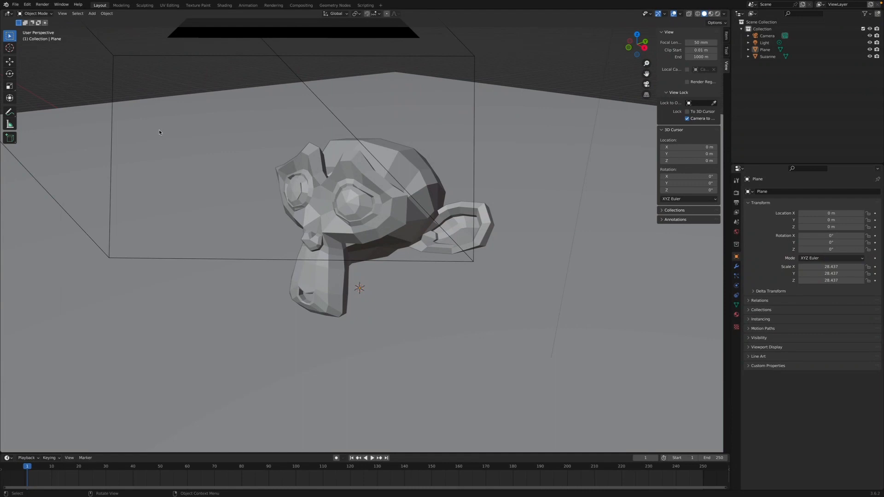
key("KP_0")
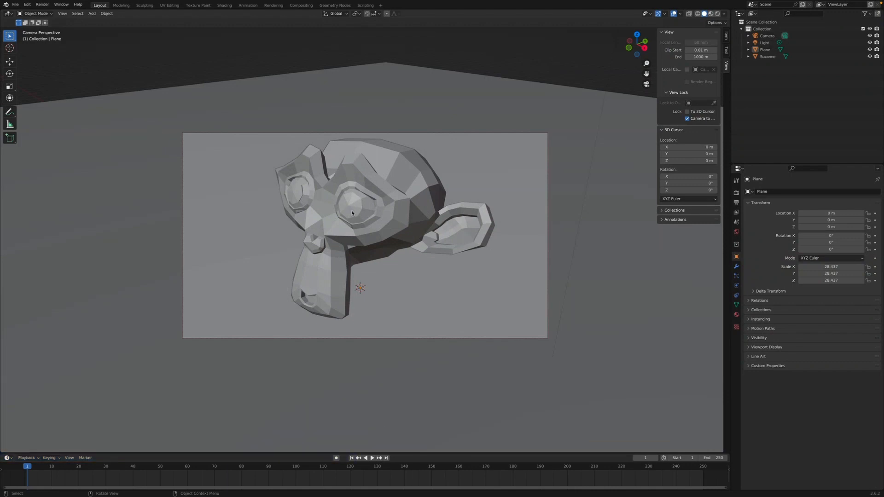
middle_click_drag(353, 209, 353, 210)
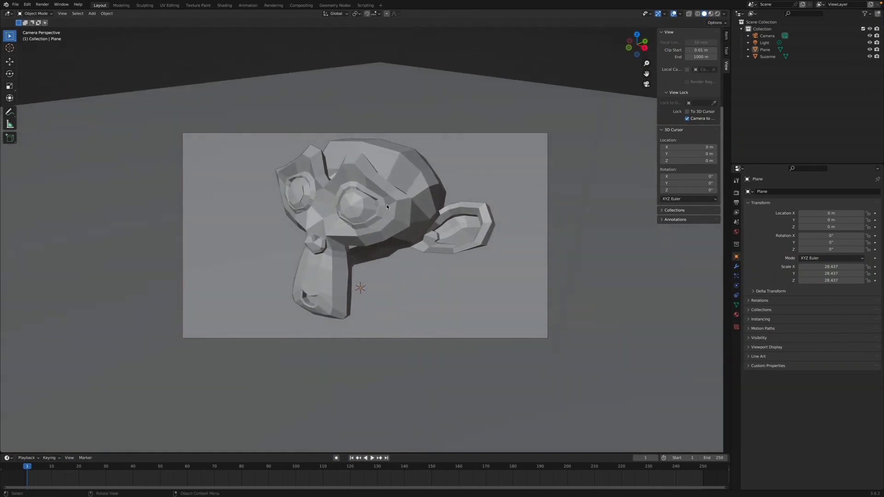
left_click(727, 37)
left_click(728, 50)
left_click(727, 65)
mouse_move(657, 119)
left_mouse_down()
mouse_move(585, 119)
mouse_move(649, 119)
left_mouse_up()
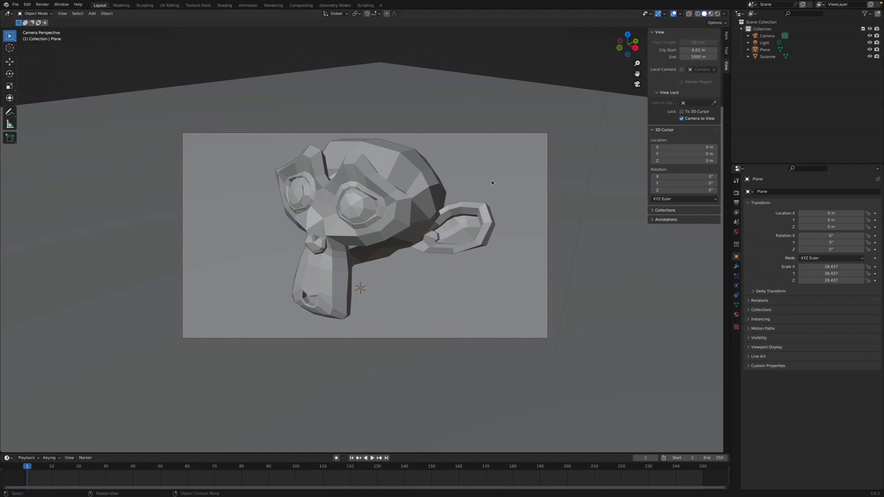
mouse_move(492, 183)
middle_mouse_down()
mouse_move(484, 193)
mouse_move(492, 191)
middle_mouse_up()
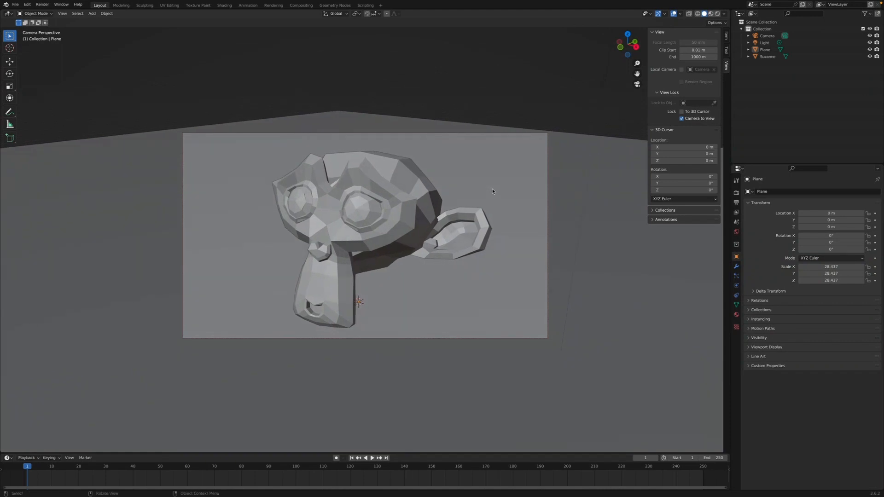
- Select the ground plane, render a still image of the scene, and close the render window
left_click(352, 118)
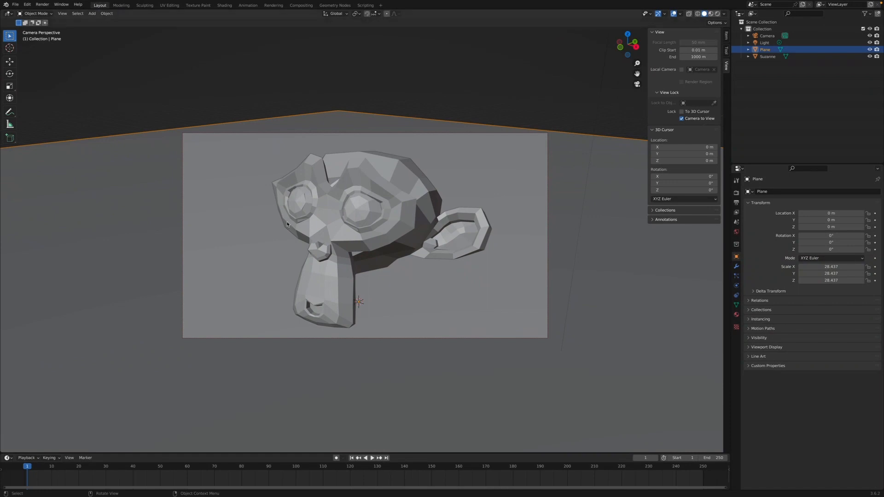
left_click(43, 6)
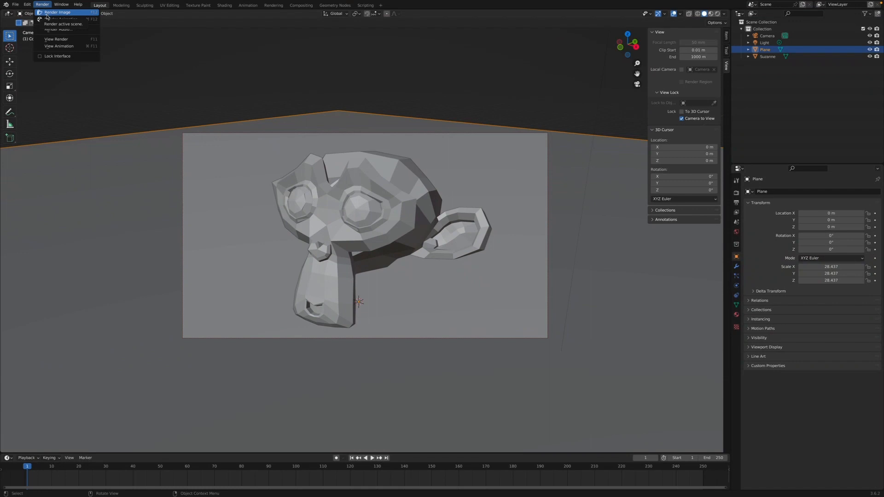
left_click(46, 14)
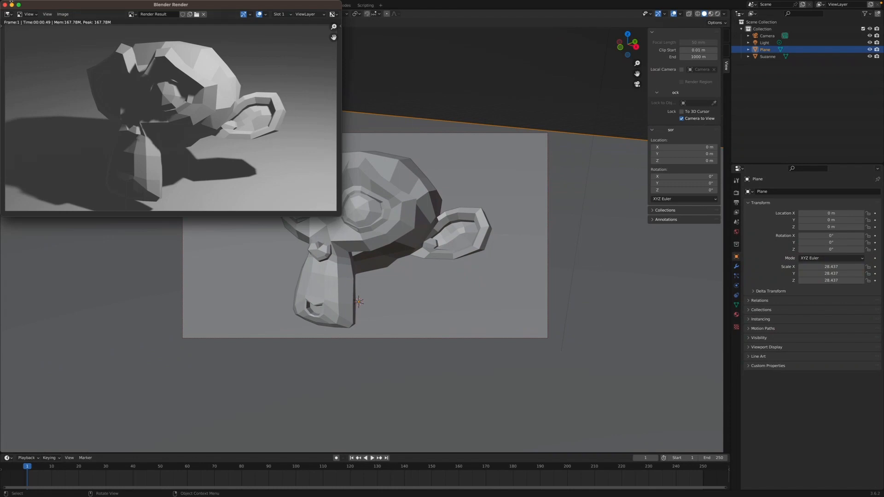
left_click(5, 5)
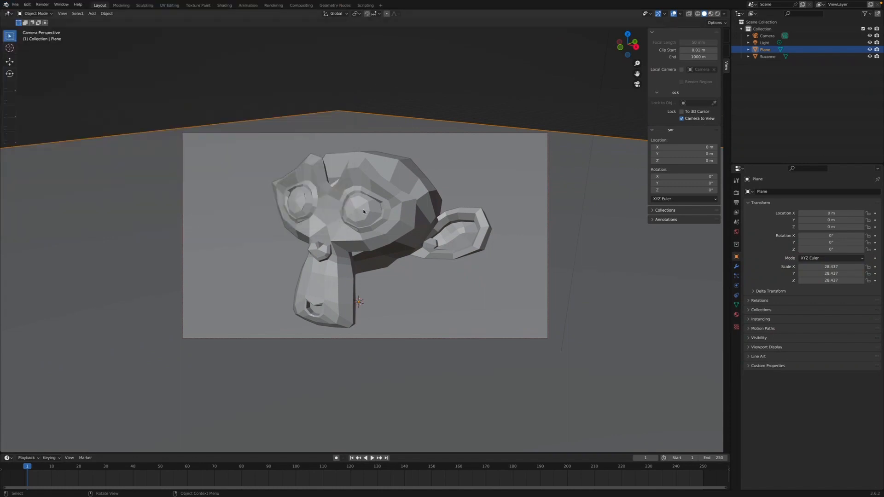
- Apply Shade Smooth to the monkey head and deselect it
left_click(428, 214)
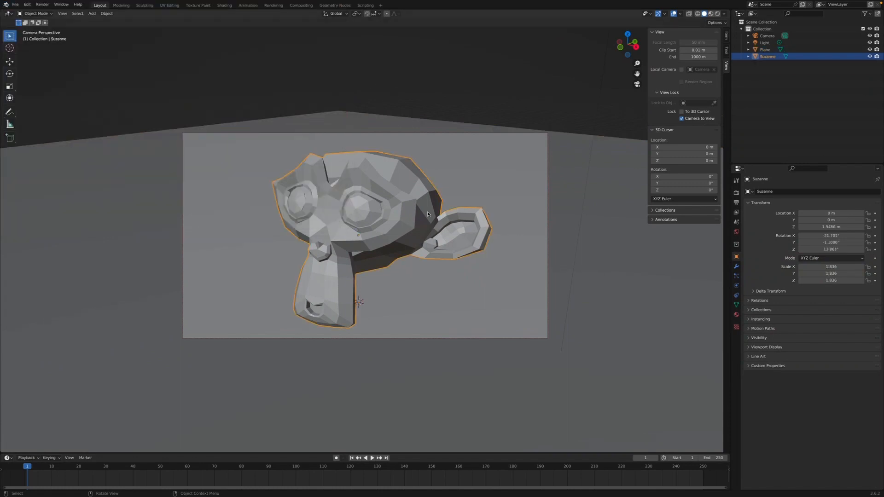
right_click(403, 210)
left_click(404, 210)
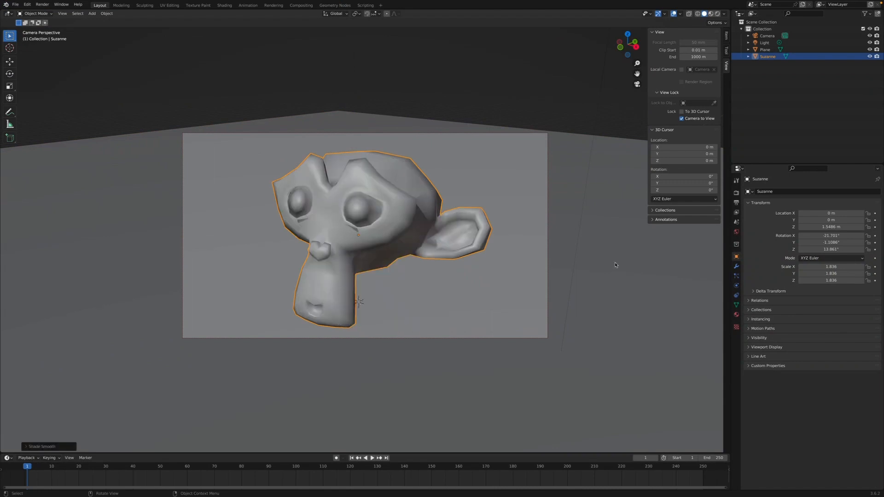
left_click(388, 84)
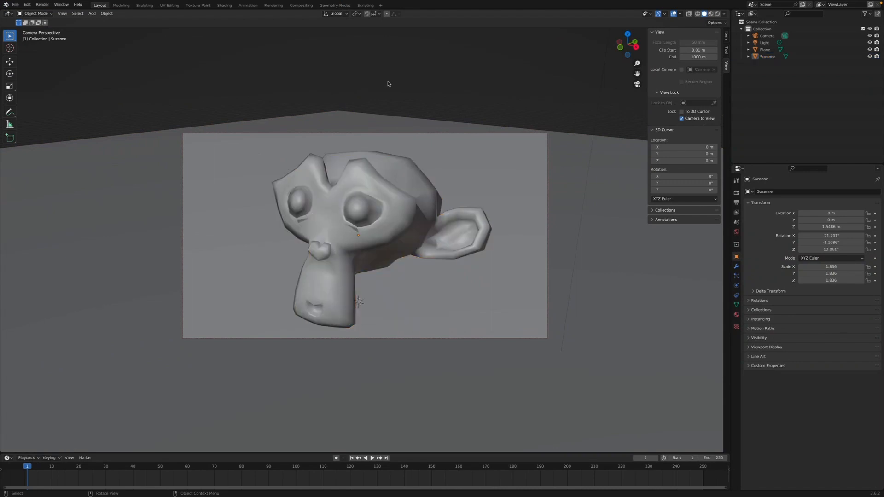
- Add a Subdivision Surface modifier to Suzanne and set its viewport levels to 3
left_click(768, 57)
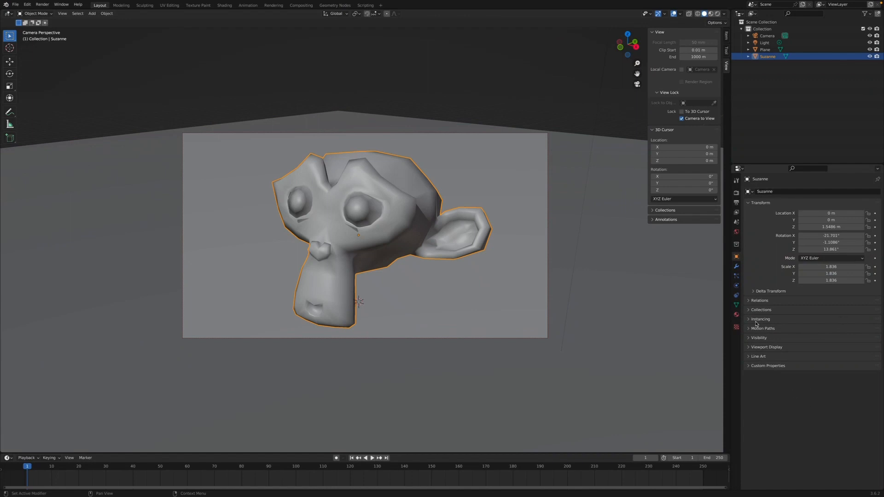
left_click(737, 267)
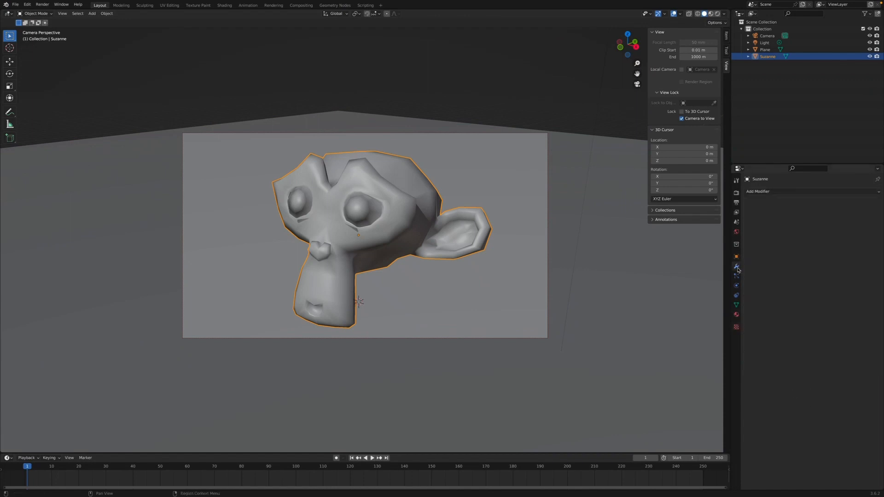
left_click(764, 194)
left_click(751, 320)
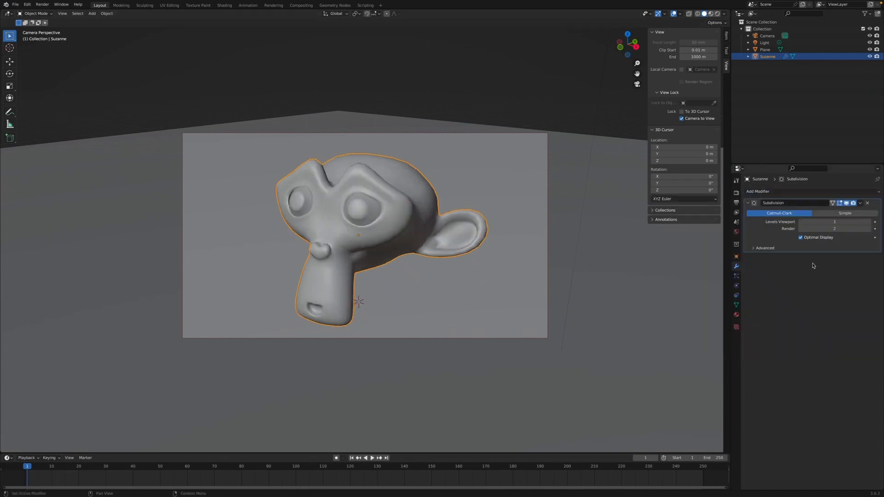
left_click(870, 223)
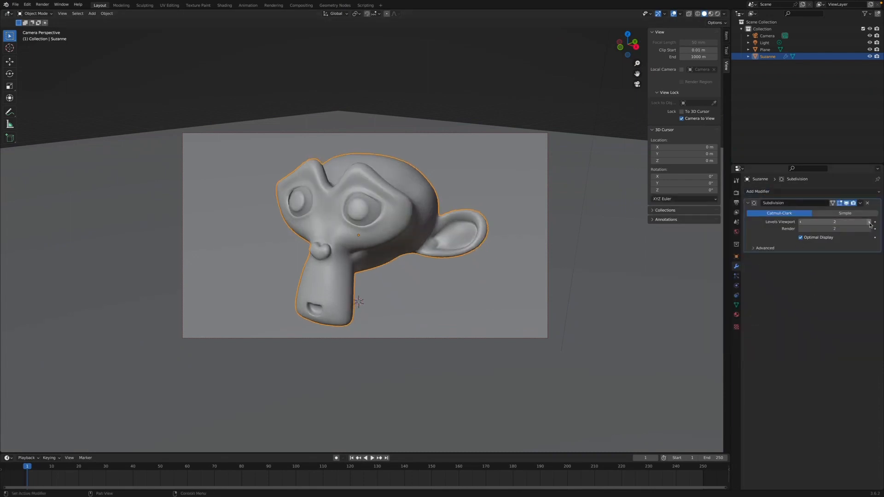
left_click(871, 222)
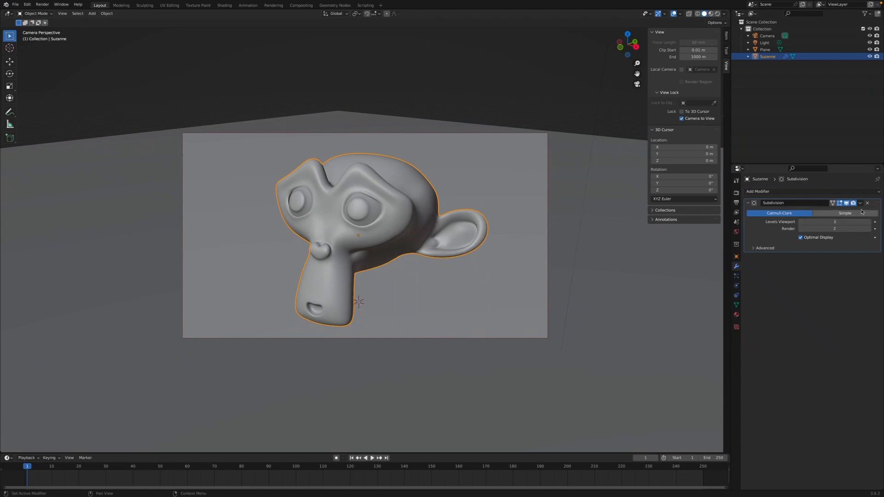
- Apply the Subdivision modifier to Suzanne's mesh and deselect the object
left_click(860, 203)
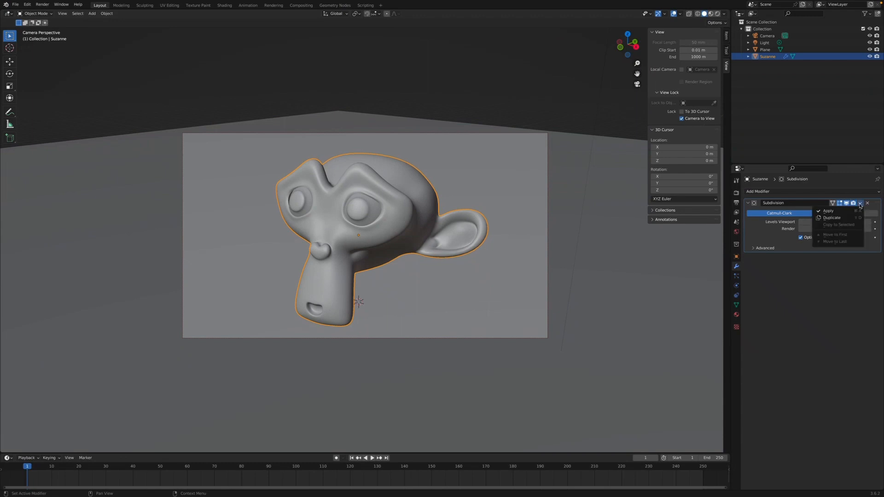
left_click(829, 211)
left_click(121, 67)
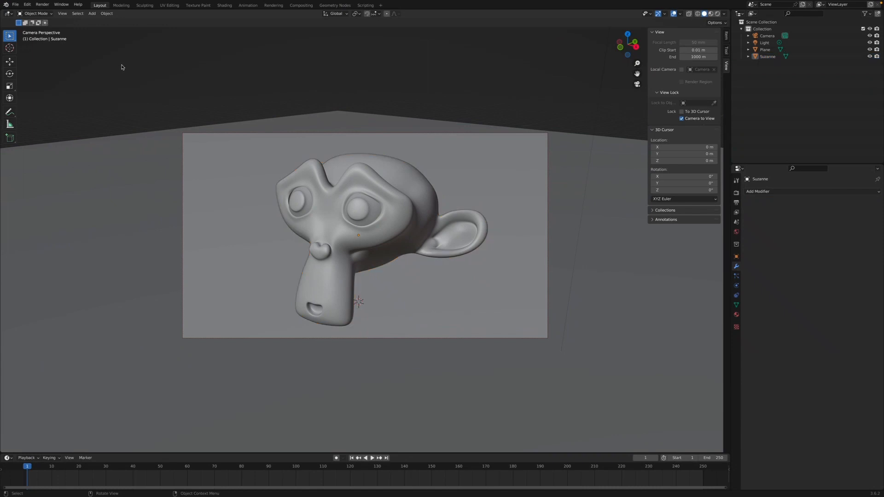
- Render the smoothed monkey head as a still image and close the render window
left_click(38, 5)
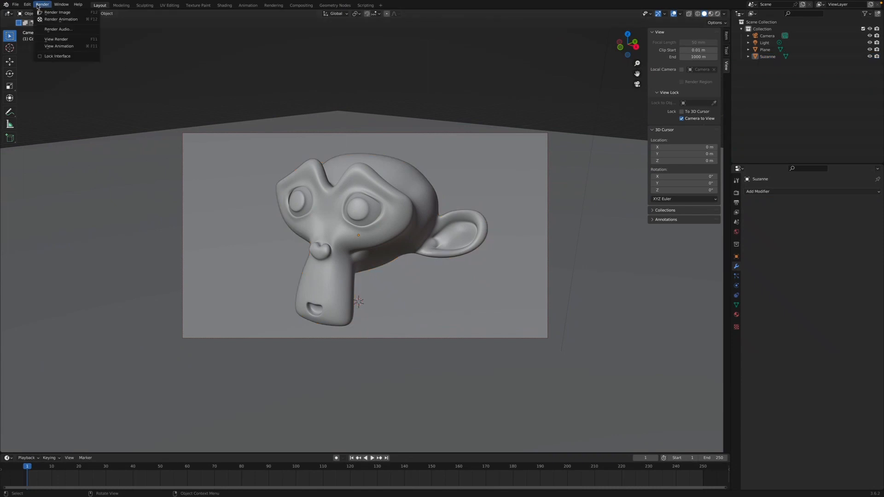
left_click(40, 12)
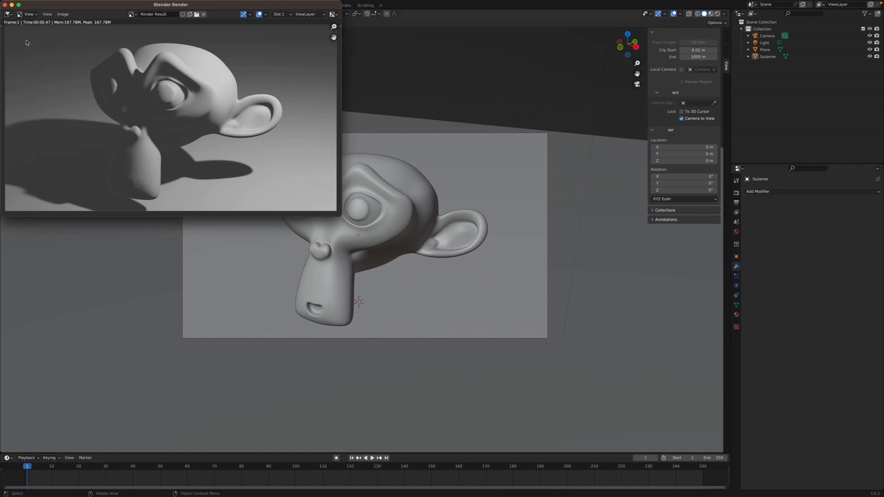
left_click(5, 5)
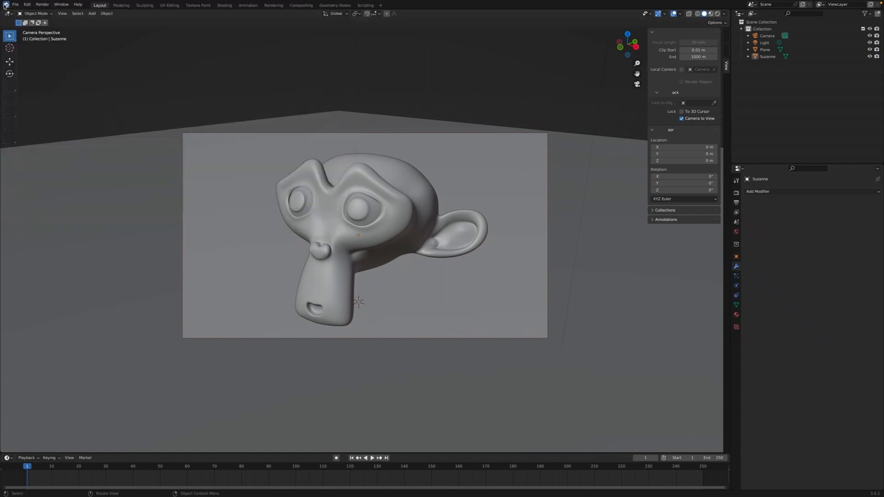
- Select the monkey head and create a new material for it
left_click(408, 210)
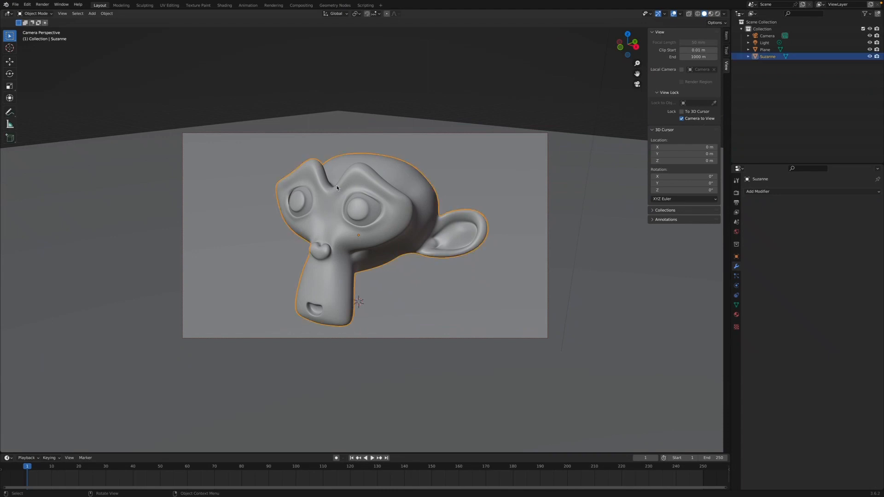
left_click(737, 316)
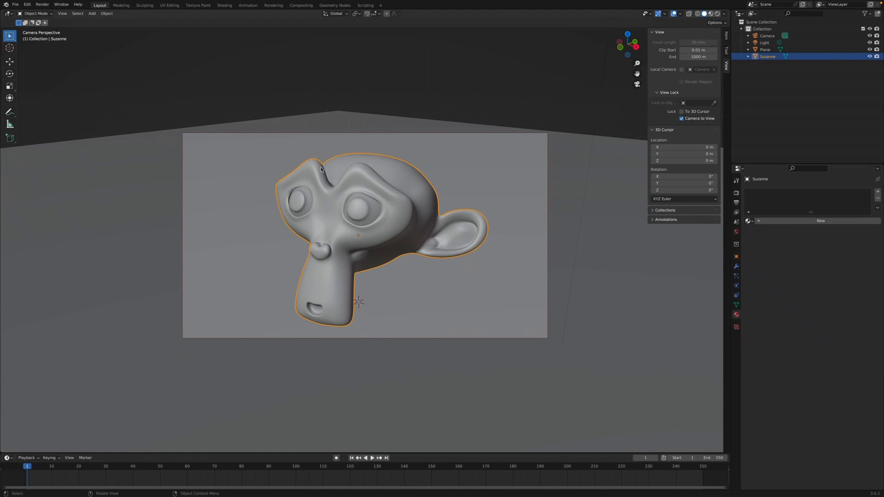
left_click(788, 223)
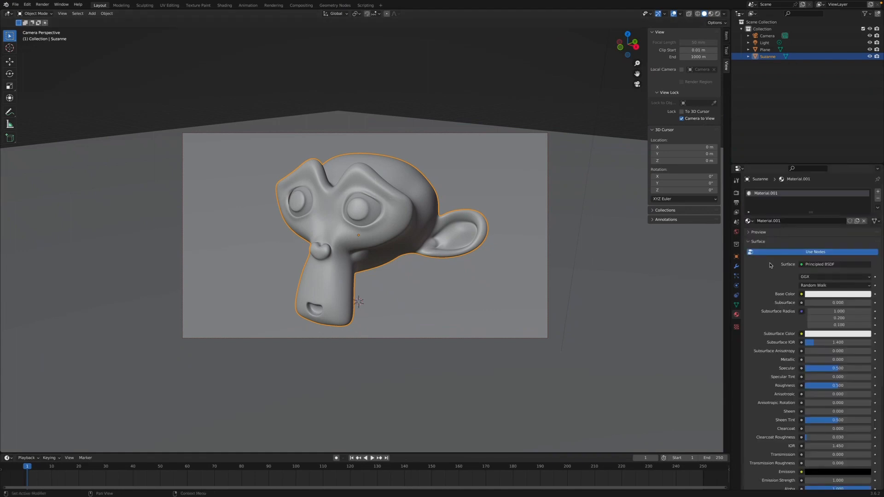
- Browse the available surface shader types and review the material's Principled BSDF settings without changing the shader
scroll(777, 244, "down", 2)
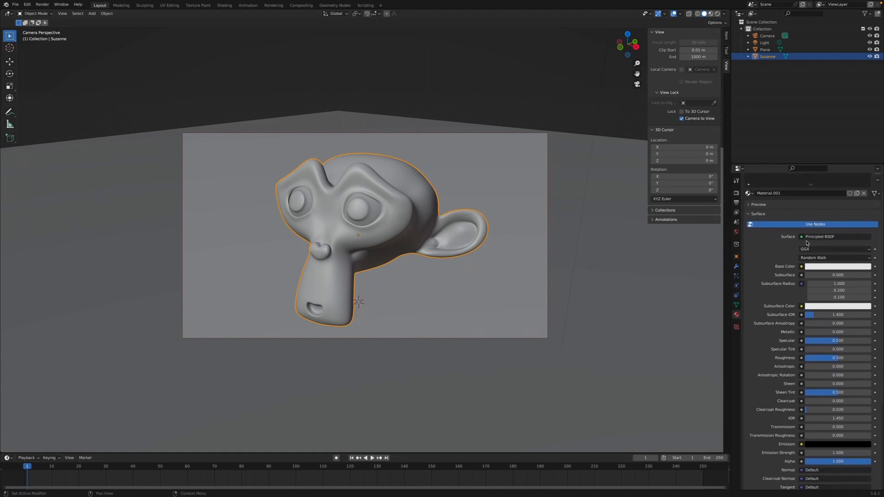
left_click(822, 238)
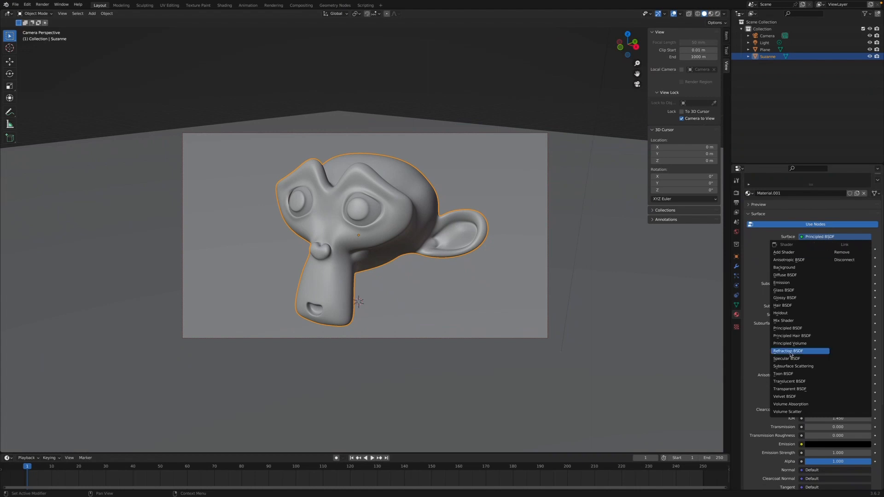
left_click(815, 237)
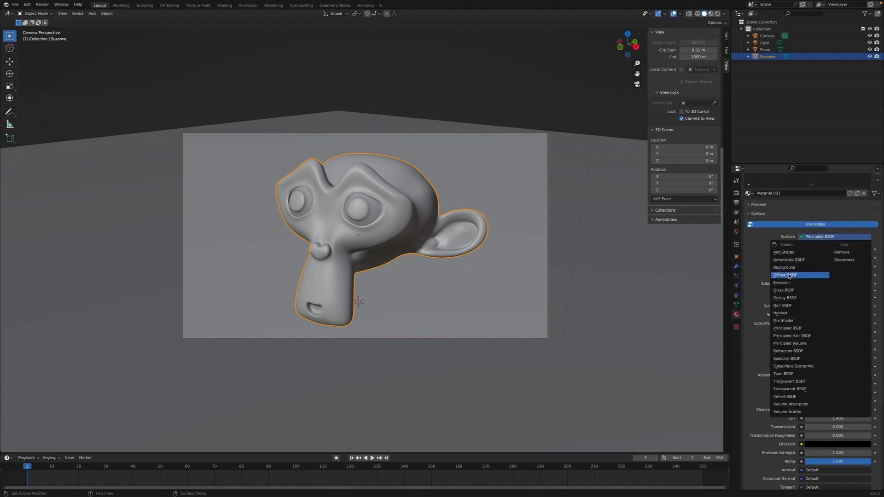
left_click(814, 236)
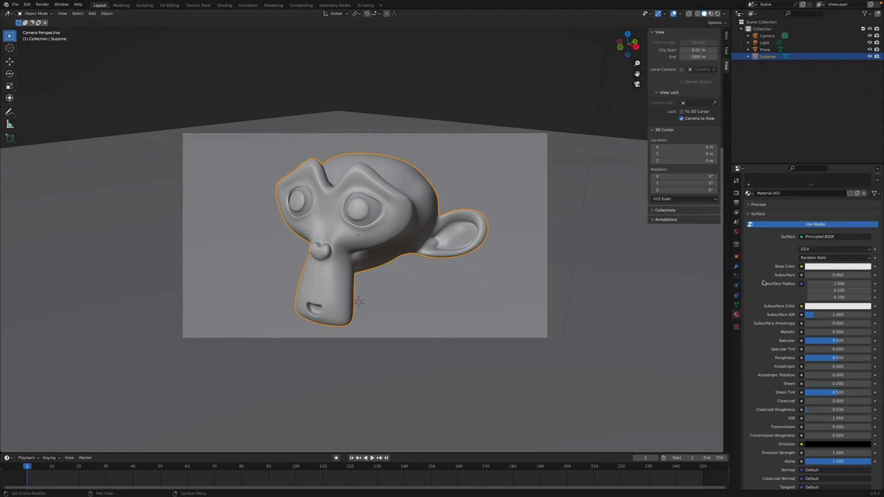
scroll(764, 283, "down", 3)
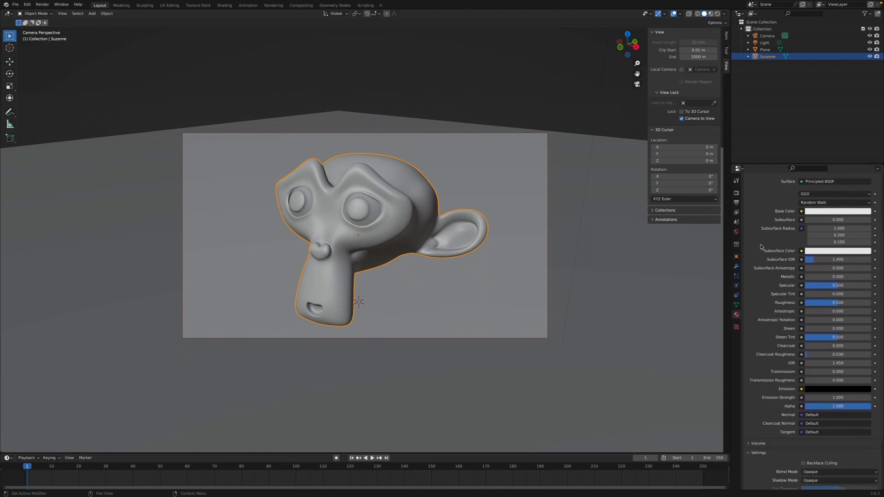
- Set the monkey material's base color to a saturated blue
scroll(766, 226, "up", 1)
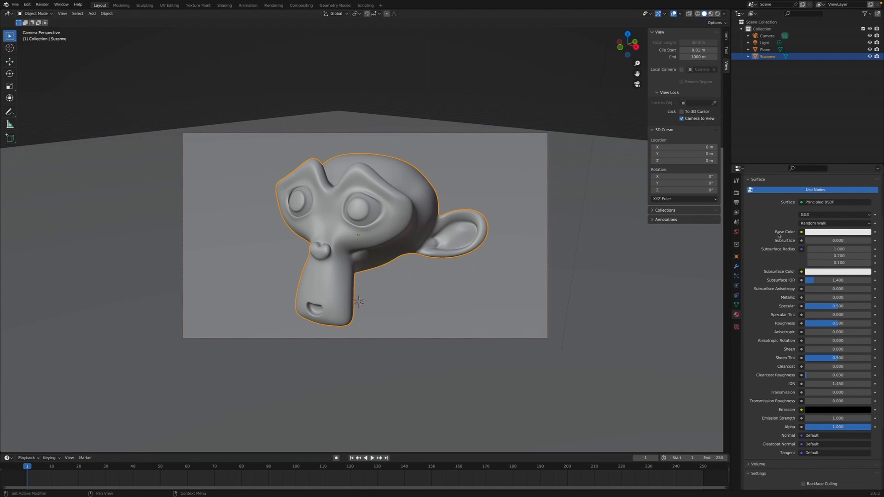
left_click(811, 234)
mouse_move(836, 157)
left_mouse_down()
mouse_move(850, 156)
mouse_move(850, 145)
left_mouse_up()
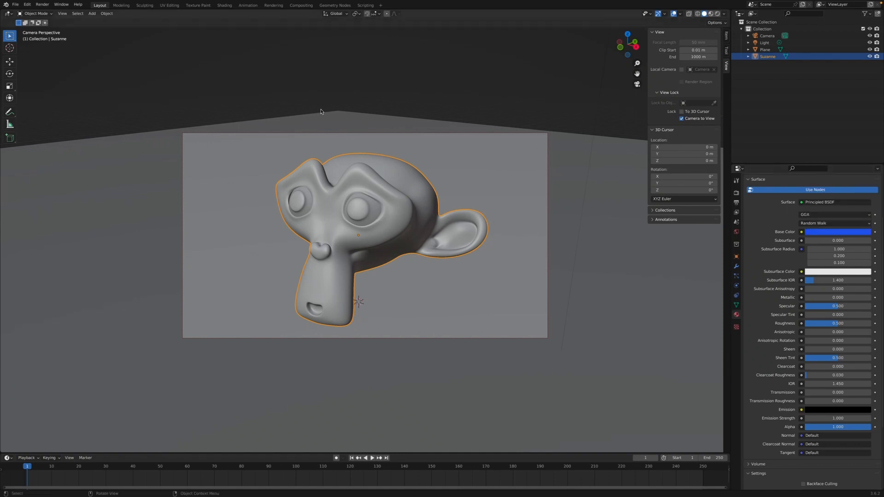
- Switch the viewport to Material Preview shading and adjust the monkey's base color to a slightly lighter blue
left_click(711, 14)
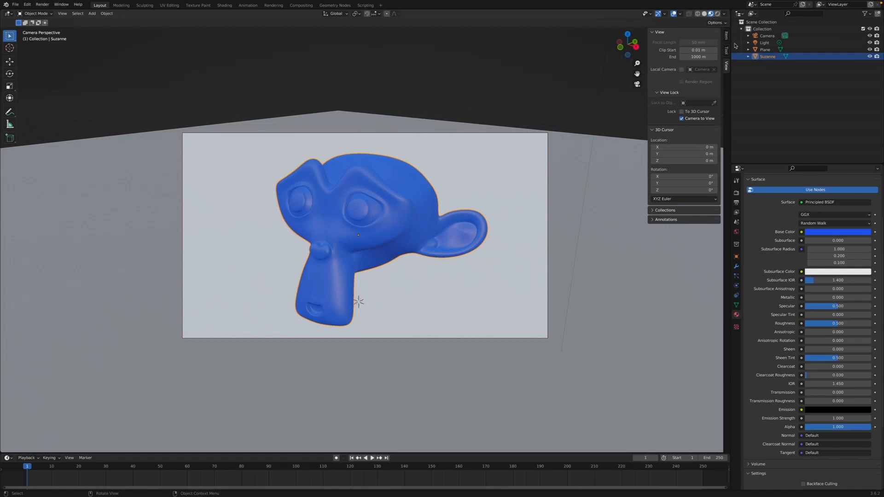
left_click(822, 232)
left_click_drag(851, 149, 848, 149)
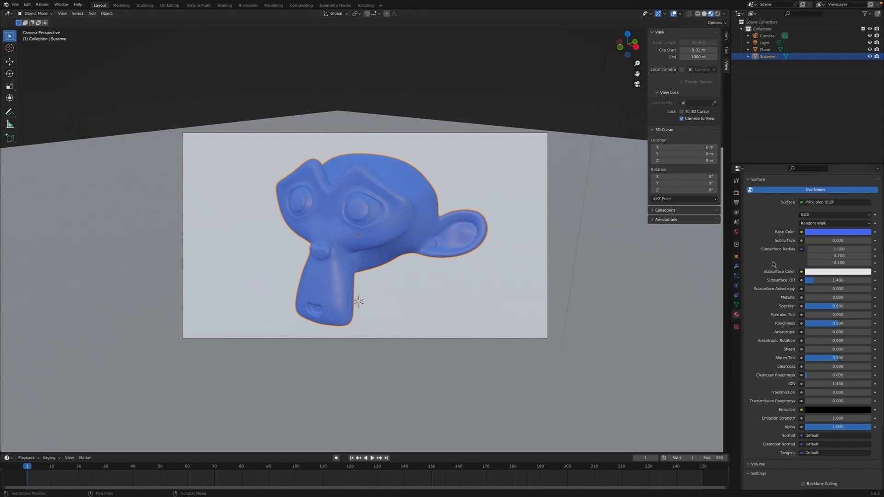
- Set the monkey material's specular to about 0.70 and its roughness to 0.21, keeping alpha at 1
scroll(765, 310, "down", 3)
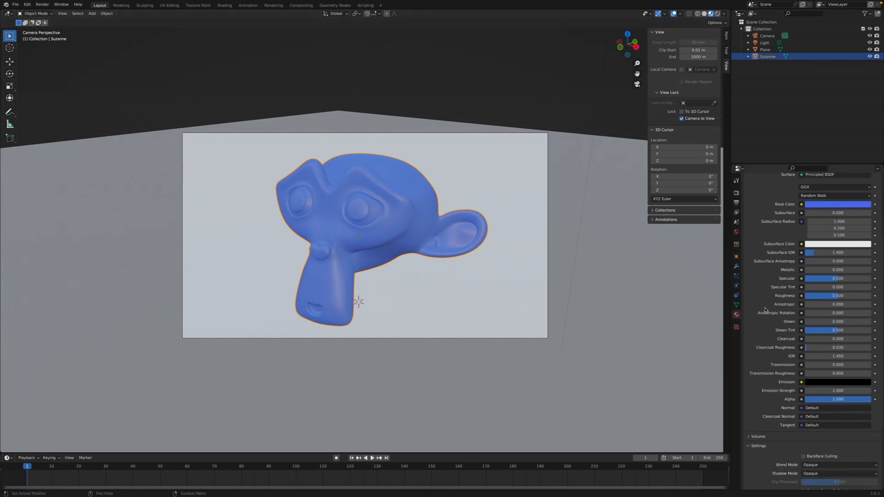
scroll(766, 309, "up", 2)
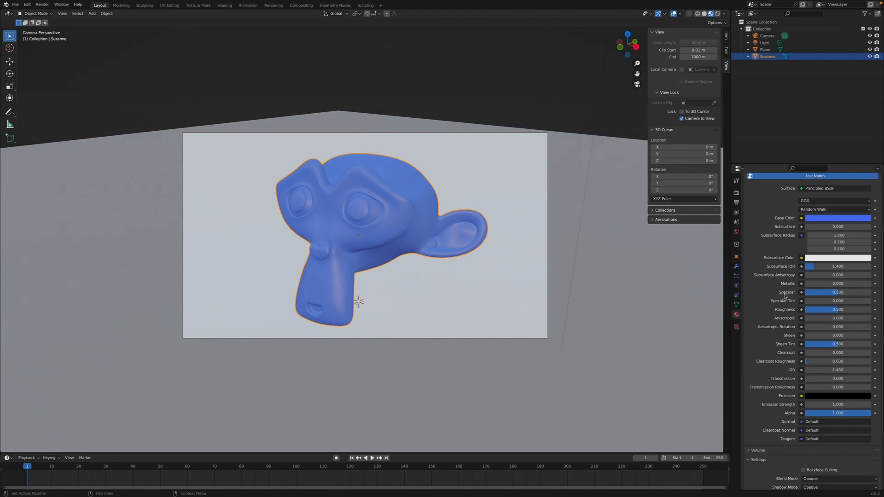
left_click_drag(822, 293, 851, 292)
left_click_drag(838, 312, 817, 310)
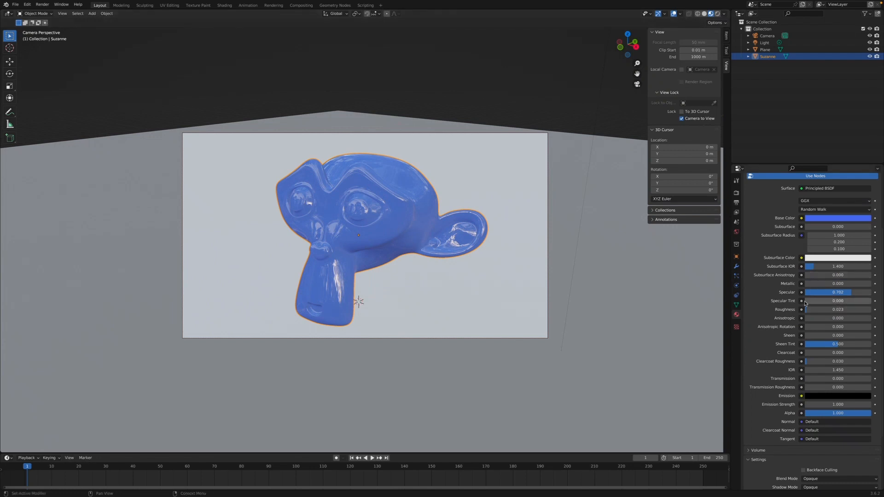
mouse_move(806, 310)
left_mouse_down()
mouse_move(870, 309)
mouse_move(819, 309)
left_mouse_up()
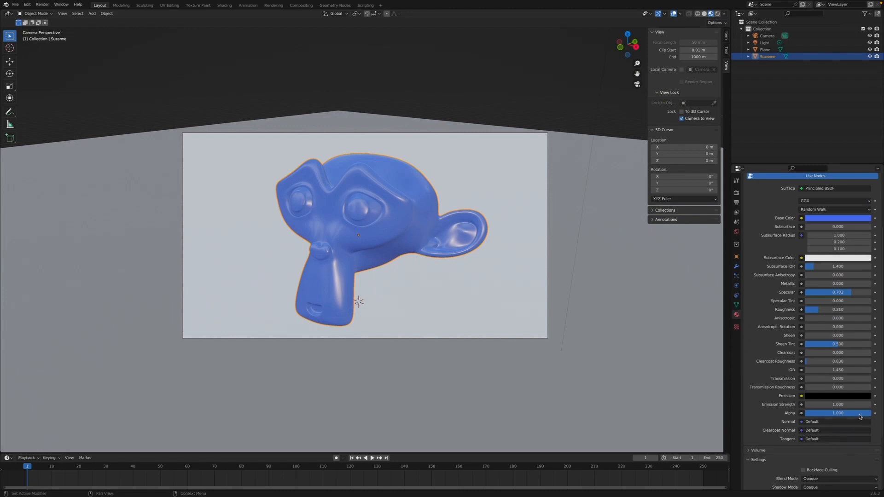
mouse_move(860, 417)
left_mouse_down()
mouse_move(841, 414)
mouse_move(871, 414)
left_mouse_up()
- Set the monkey material's subsurface color to magenta, and try a subsurface amount of about 0.088 before returning it to 0
left_click(824, 260)
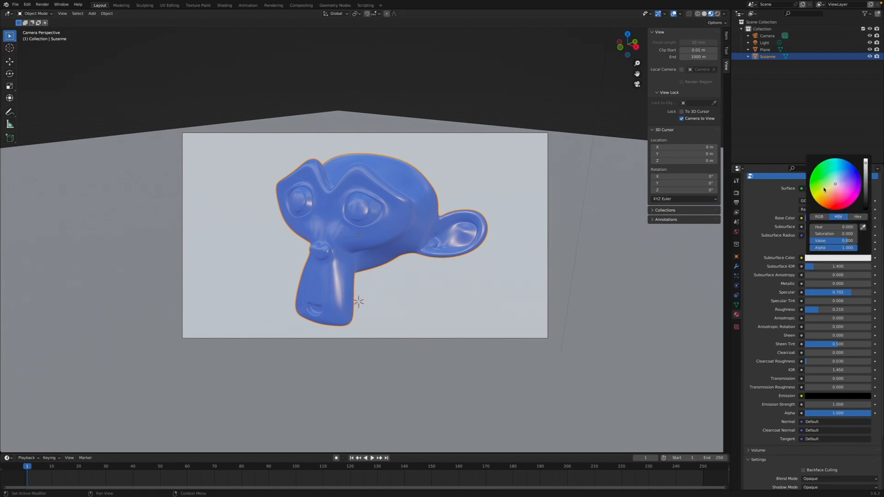
mouse_move(842, 191)
left_mouse_down()
mouse_move(849, 198)
mouse_move(856, 189)
left_mouse_up()
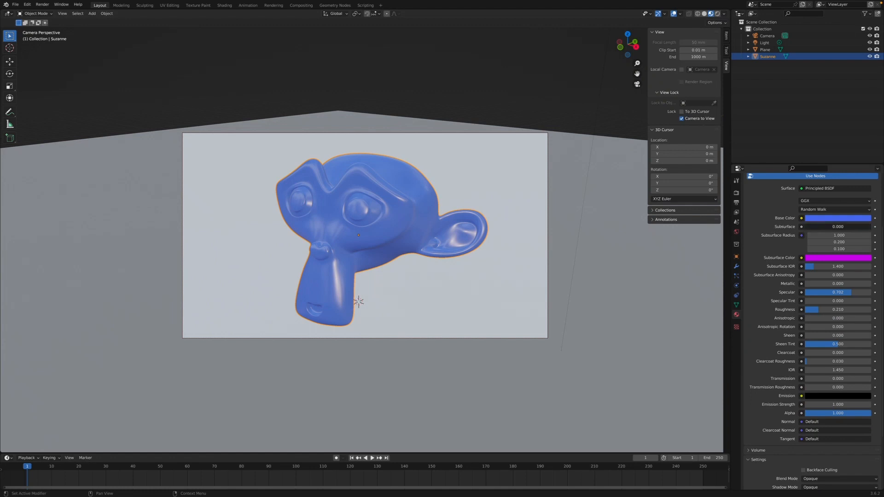
mouse_move(837, 227)
left_mouse_down()
mouse_move(862, 227)
mouse_move(812, 229)
left_mouse_up()
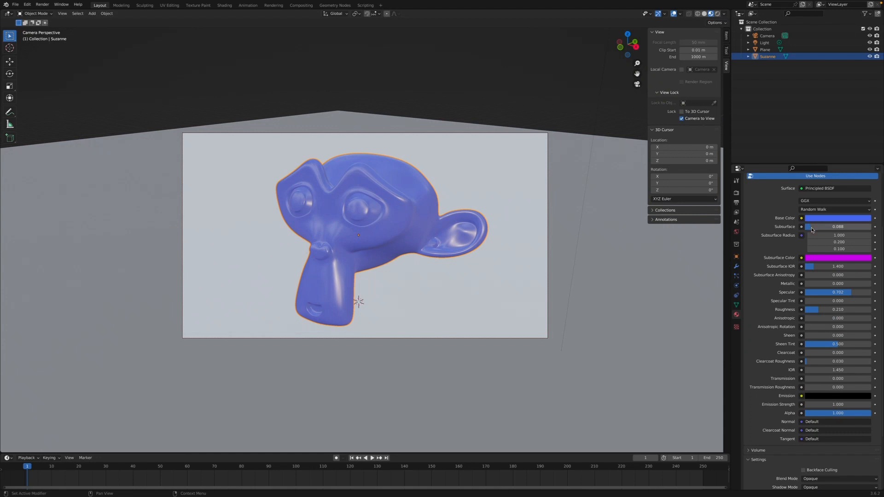
left_click_drag(812, 230, 808, 227)
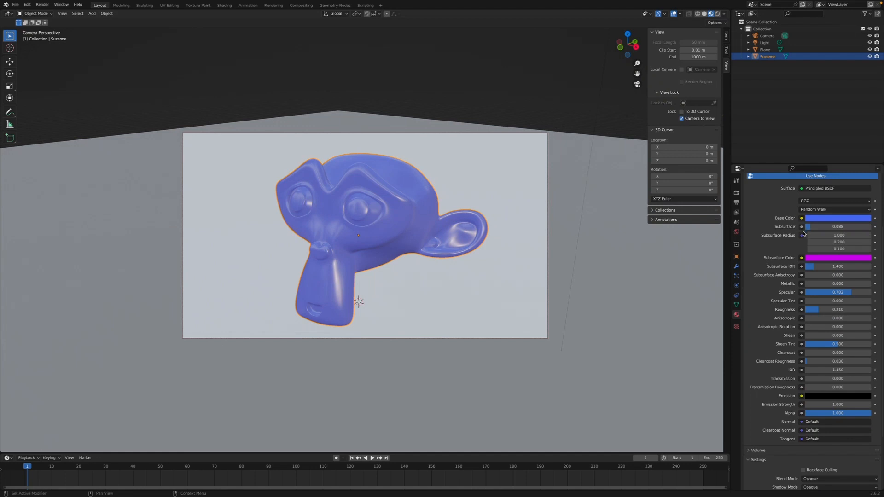
left_click_drag(814, 228, 803, 228)
- Render an image of the scene to check the adjusted monkey material, and close the render window
left_click(43, 4)
left_click(54, 13)
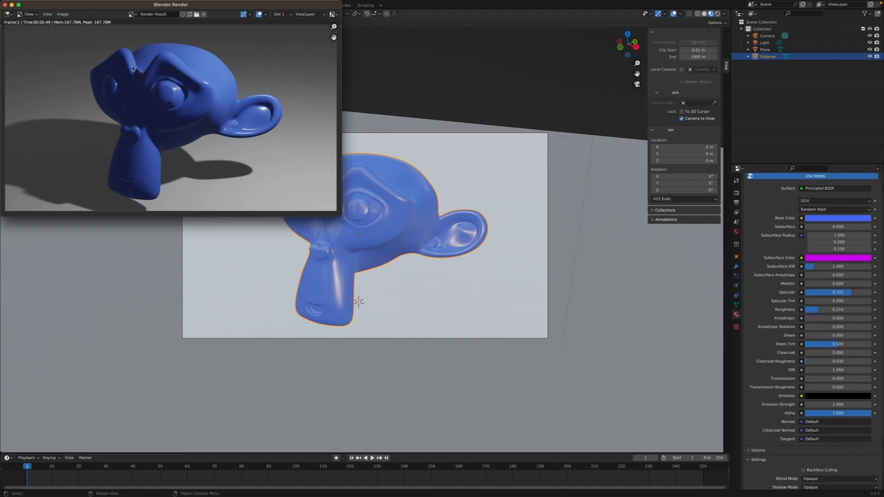
left_click(6, 5)
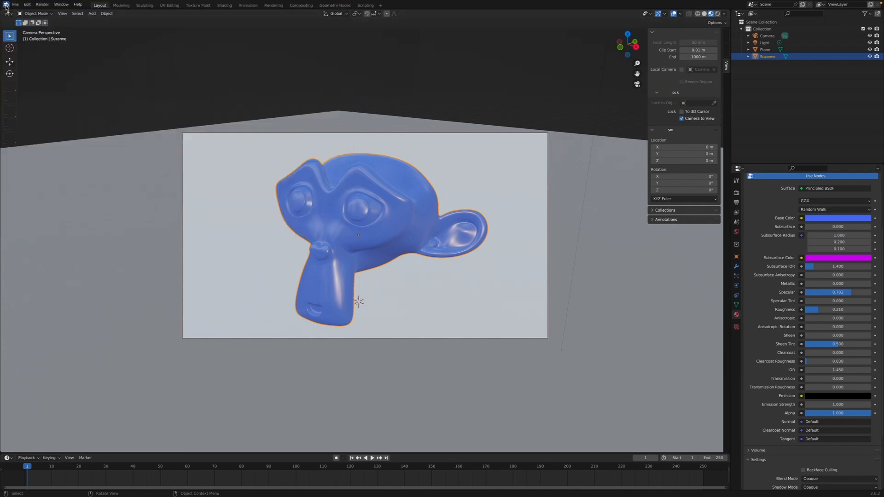
- Create a new material for the ground plane and set its base color to light pink
left_click(247, 234)
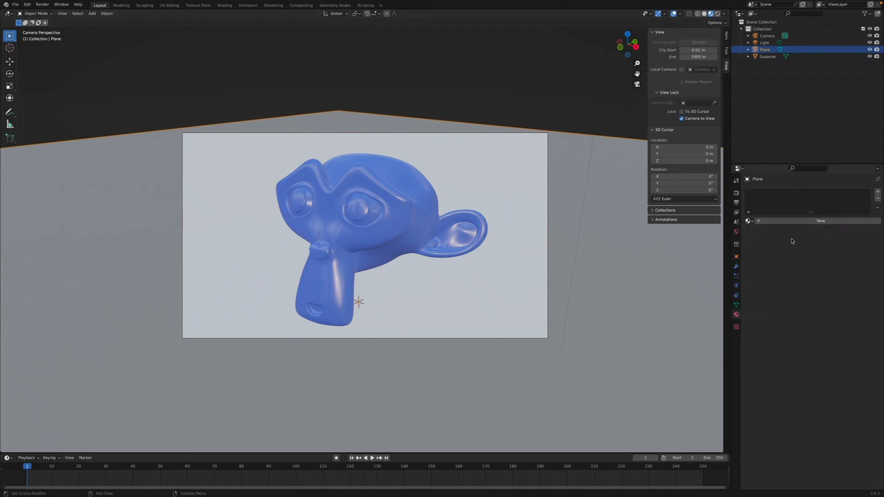
left_click(791, 222)
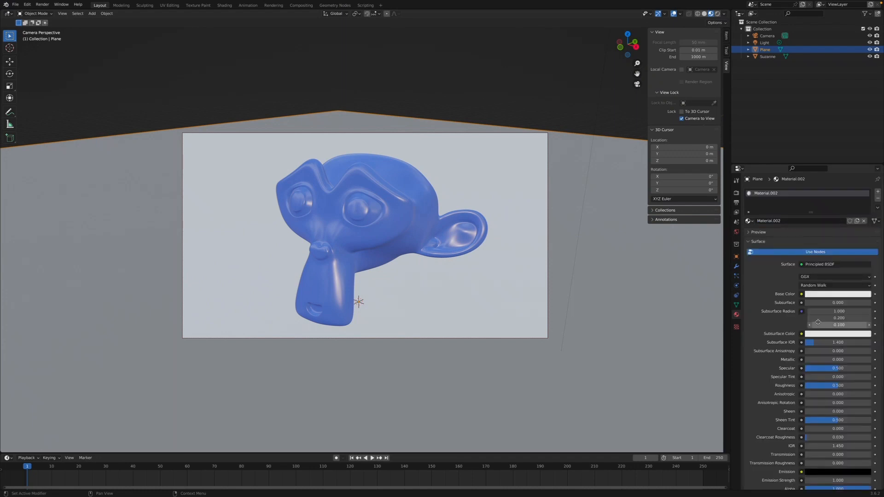
left_click(820, 296)
left_click_drag(847, 230, 841, 224)
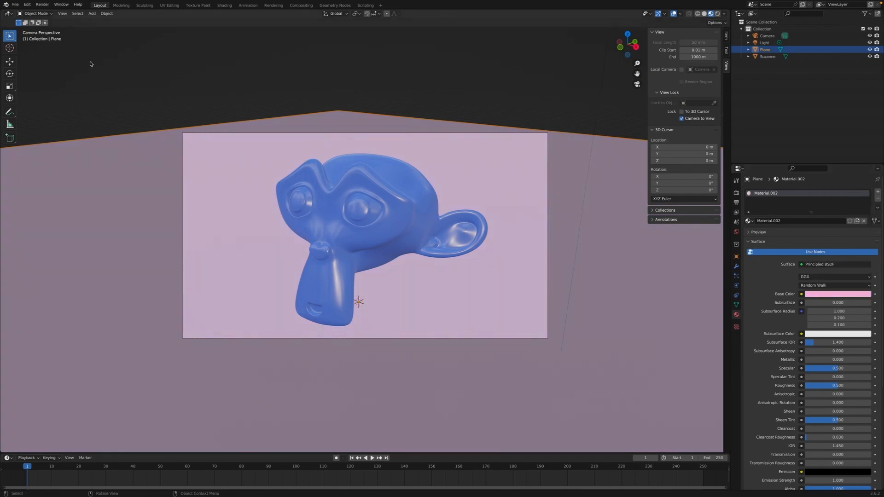
- Render an image to check the monkey against the pink ground plane, and close the render window
left_click(43, 4)
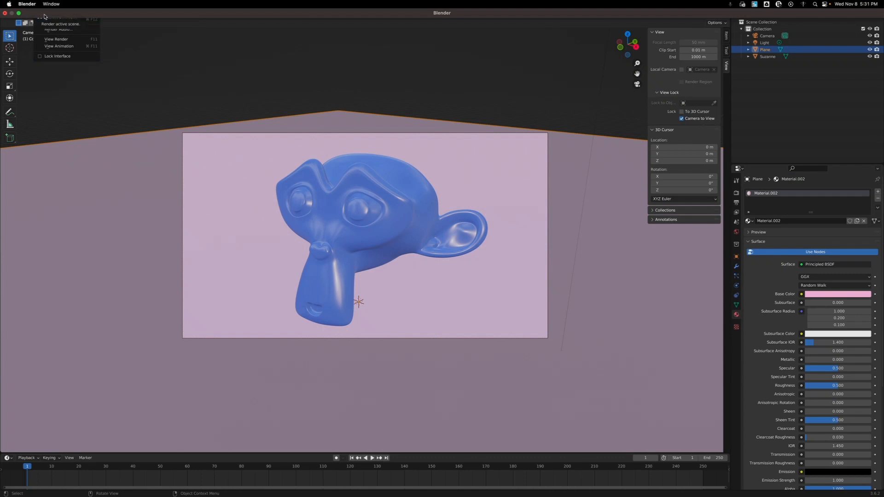
left_click(37, 3)
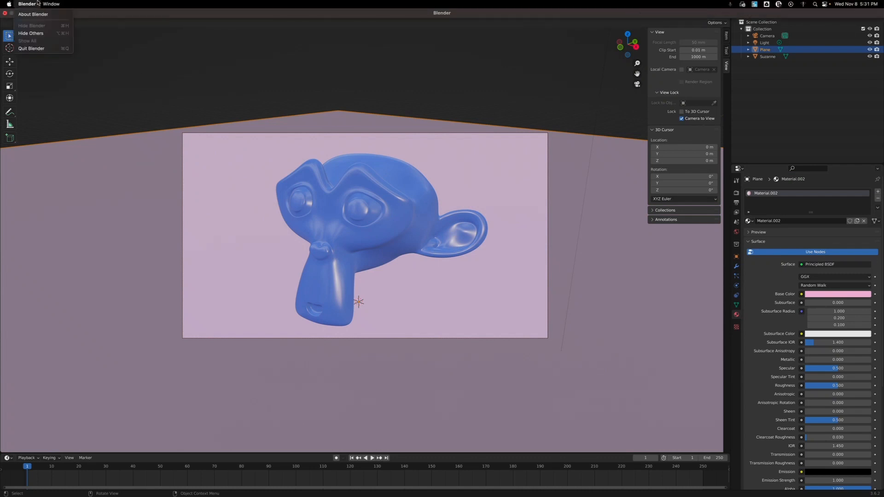
left_click(38, 2)
left_click(44, 4)
left_click(49, 13)
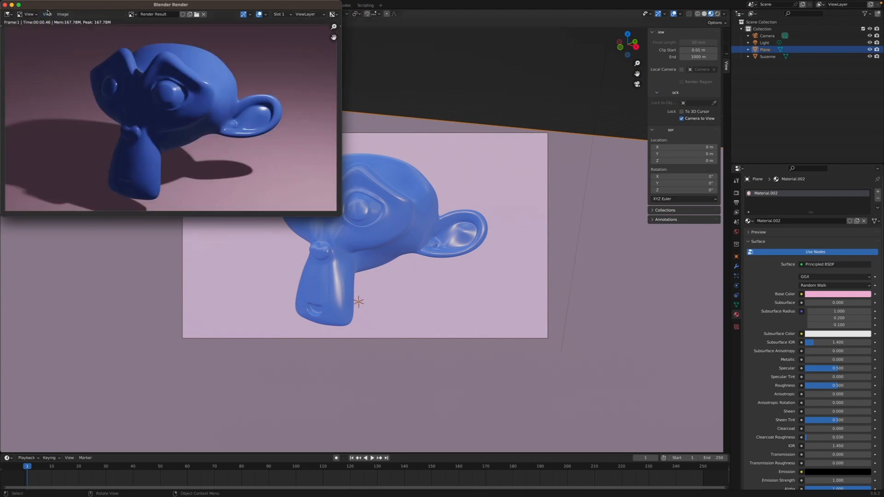
left_click(47, 14)
left_click(5, 4)
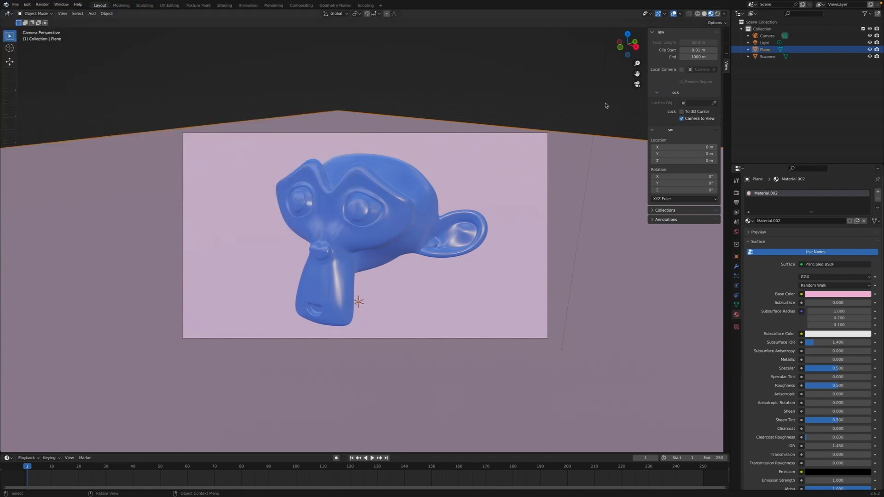
- Switch the viewport to Rendered shading outside the camera view, and move the point light about 6 m across to illuminate the monkey's face
left_click(571, 85)
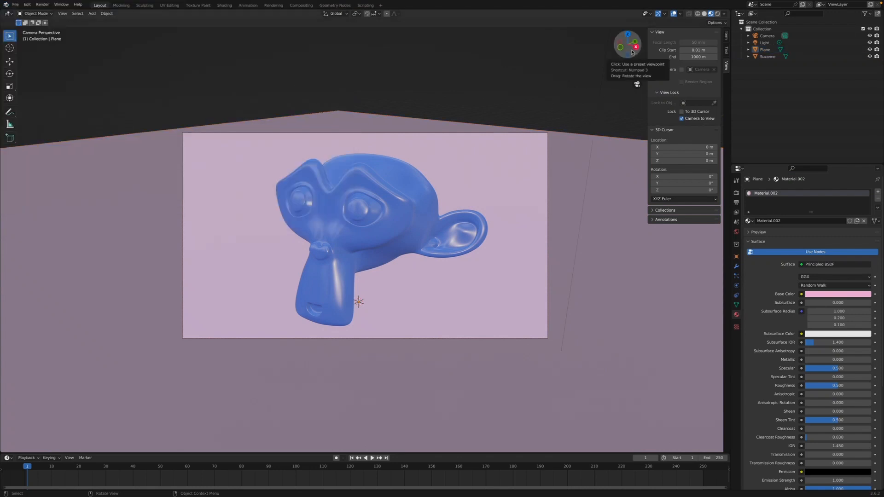
left_click_drag(627, 44, 602, 134)
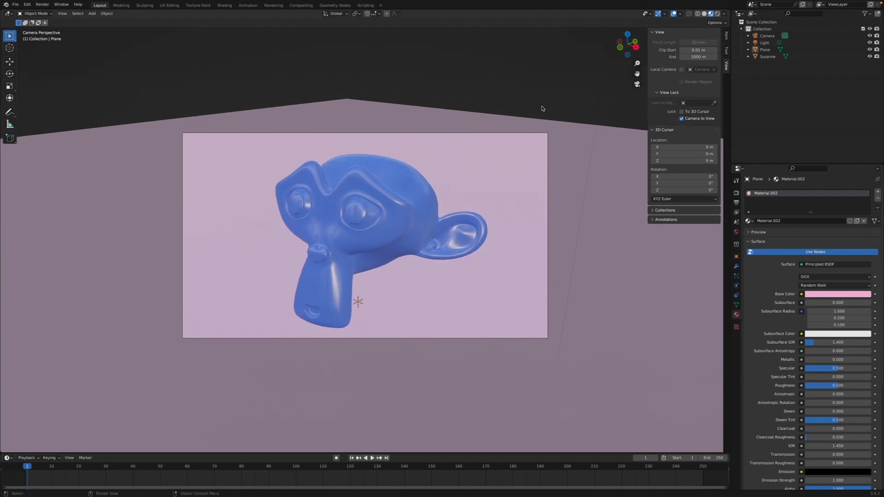
key("KP_1")
middle_click_drag(531, 144, 485, 165)
scroll(466, 162, "down", 4)
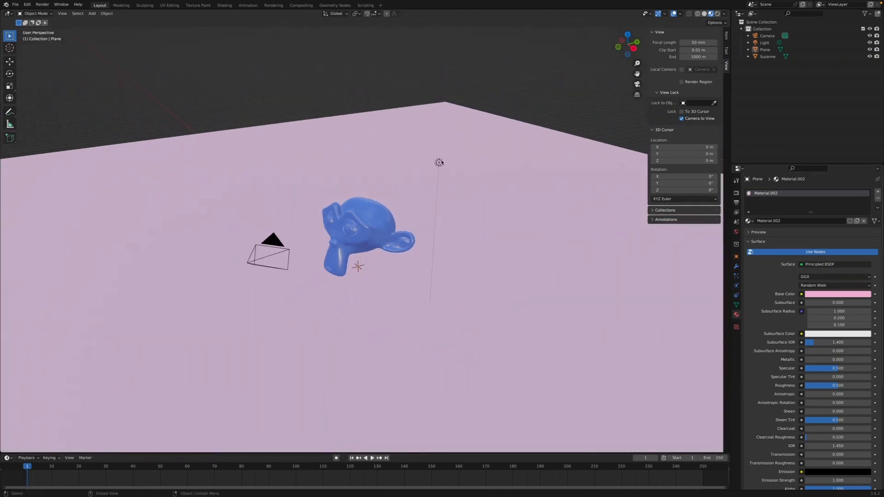
left_click(440, 162)
mouse_move(470, 212)
middle_mouse_down()
mouse_move(486, 233)
mouse_move(494, 230)
mouse_move(460, 217)
mouse_move(466, 205)
middle_mouse_up()
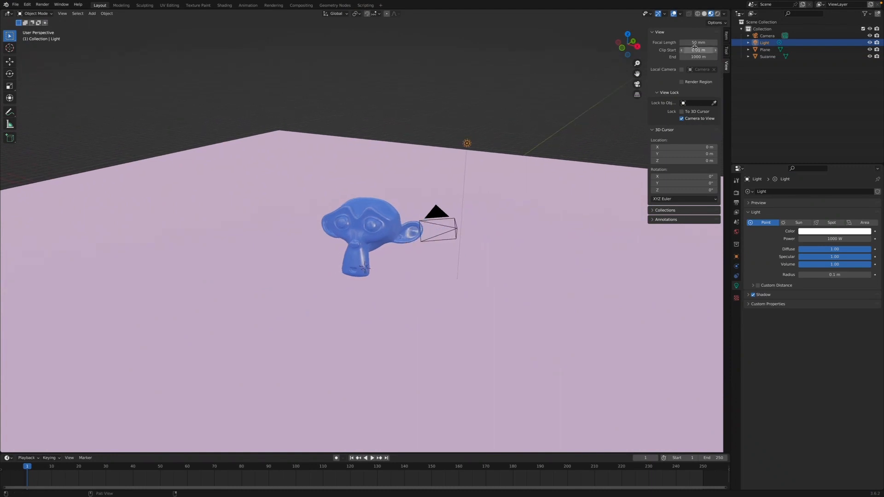
left_click(717, 15)
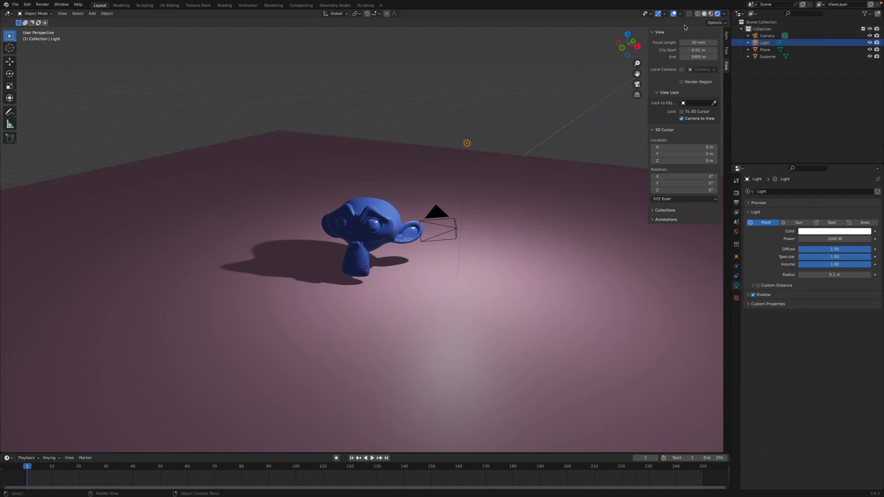
key("g")
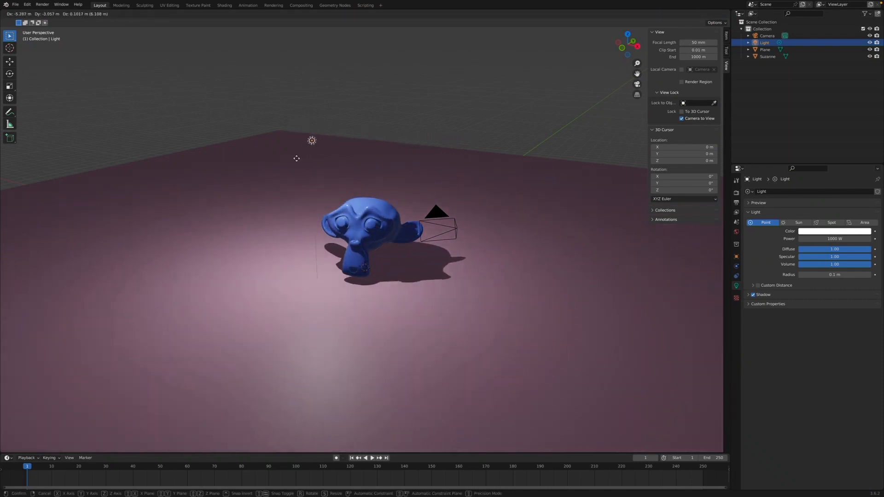
left_click(297, 149)
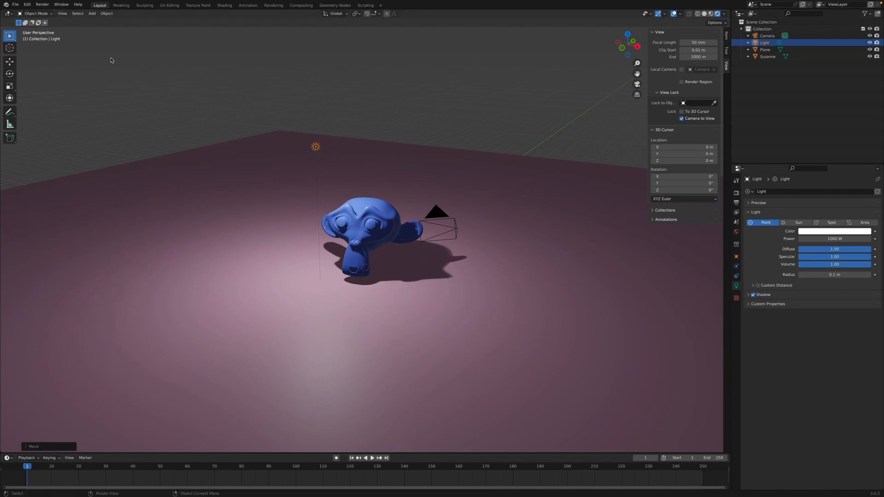
- Render an image to check the repositioned point light, and close the render window
left_click(42, 4)
left_click(51, 12)
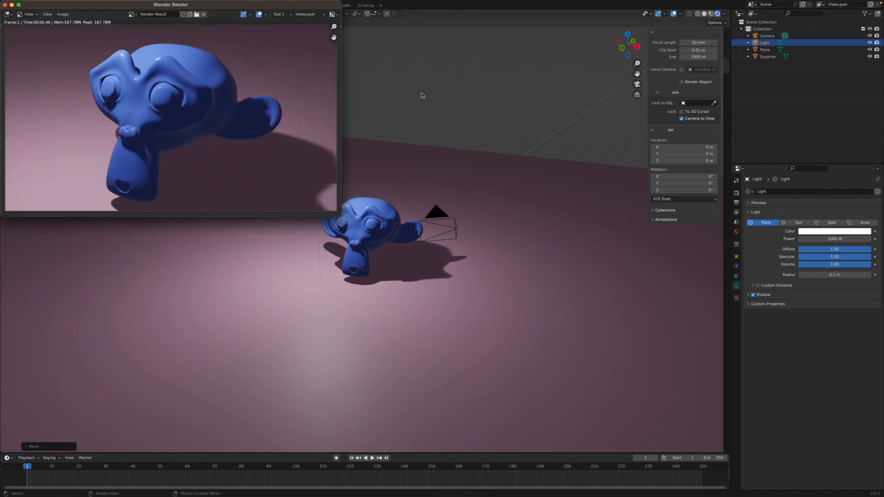
left_click(446, 94)
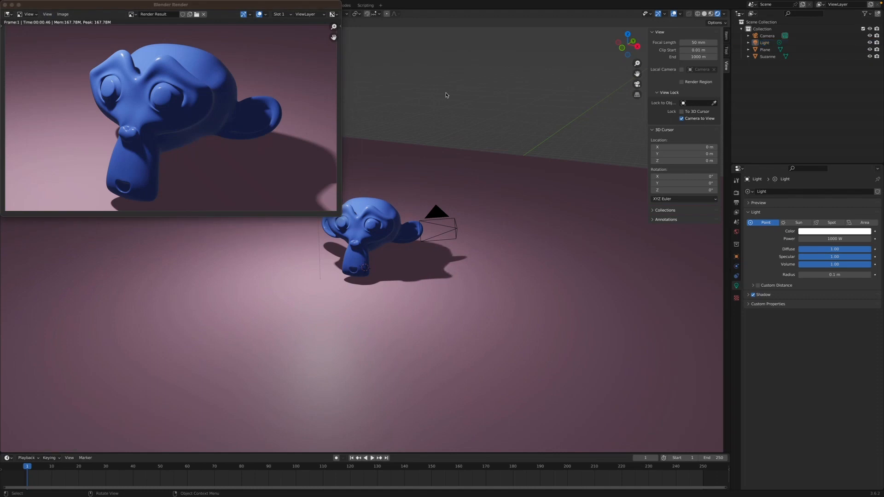
left_click(5, 5)
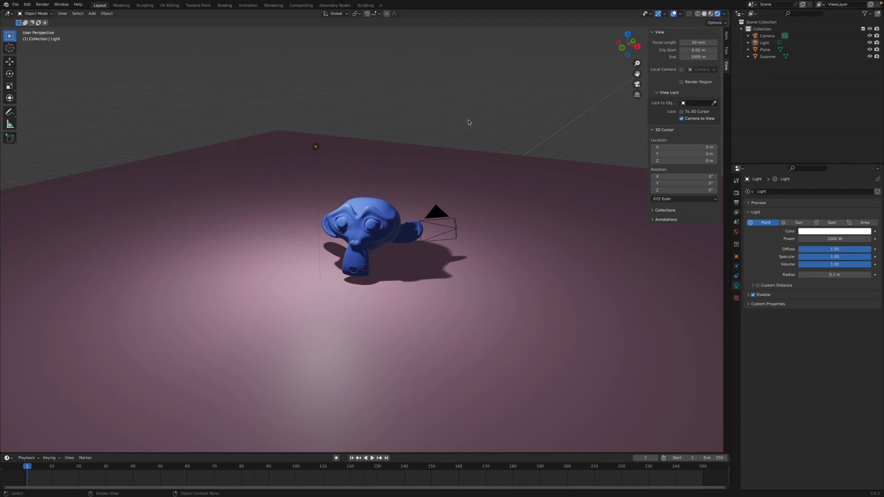
- Add an area light to the scene
key("shift+a")
mouse_move(436, 133)
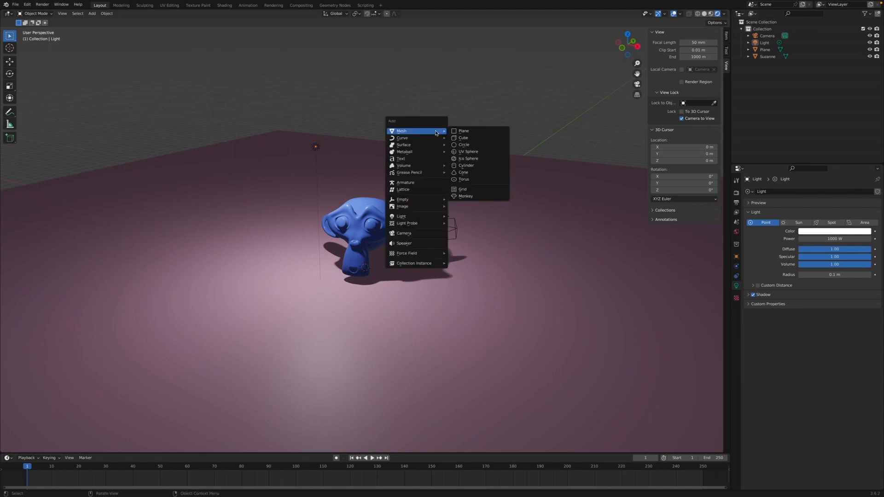
key("shift+a")
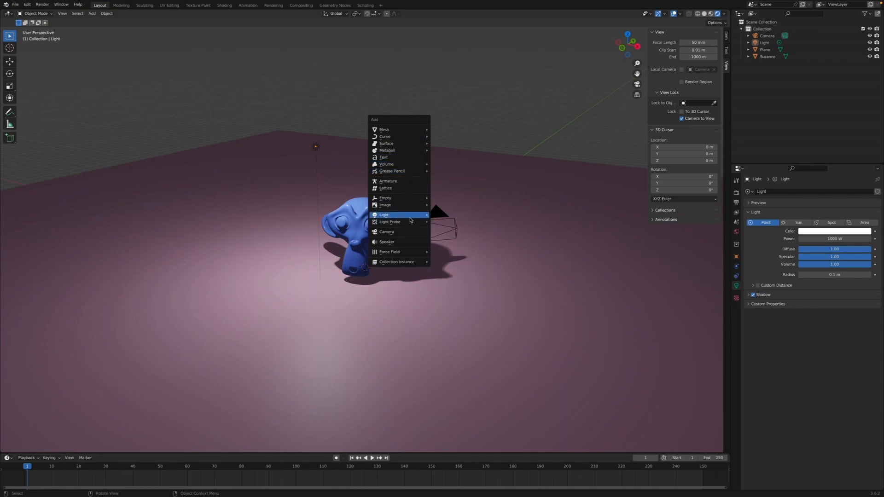
mouse_move(411, 221)
left_click(473, 239)
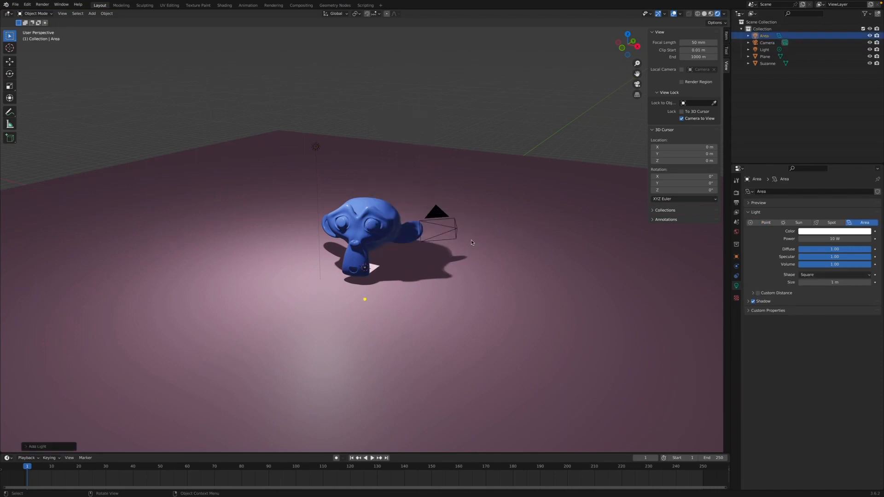
- Raise the area light about 7.7 m so it hangs above the monkey, and scale it up to cover a wide area
key("g")
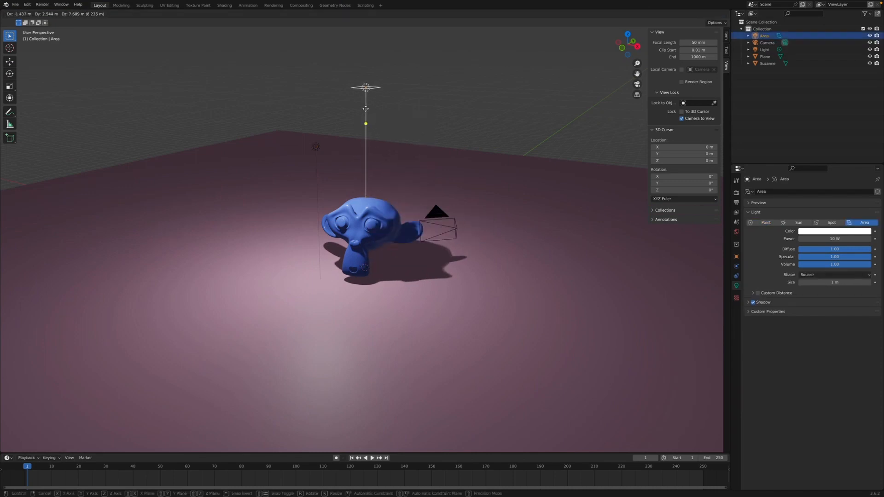
left_click(366, 110)
key("s")
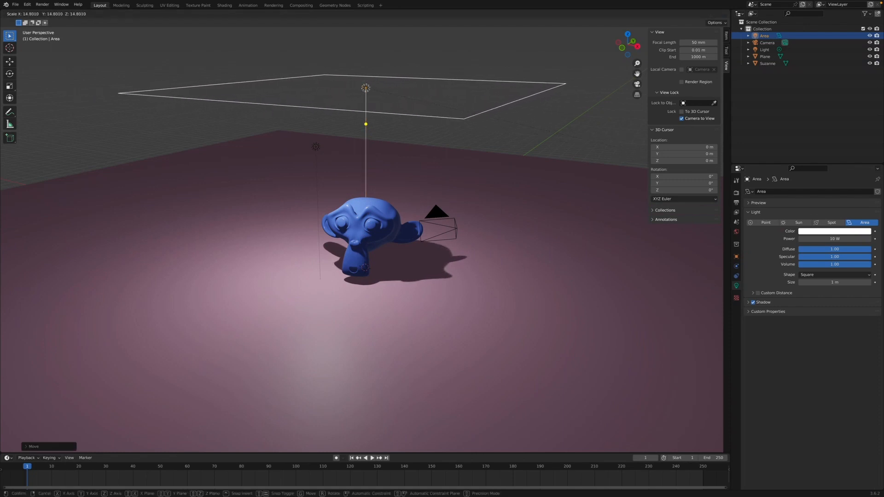
left_click(622, 147)
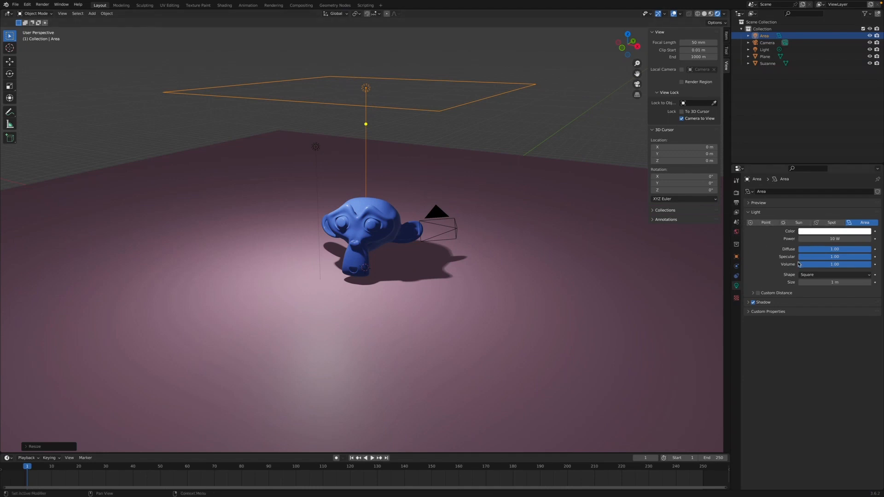
- Set the area light's power to 13.2 W and its color to magenta
mouse_move(811, 238)
left_mouse_down()
mouse_move(819, 238)
mouse_move(806, 239)
left_mouse_up()
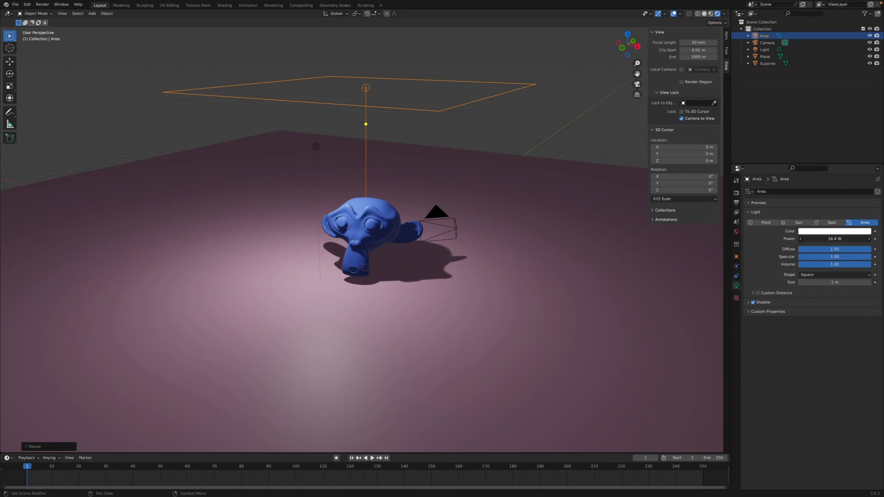
left_click(835, 231)
left_click_drag(854, 166, 852, 179)
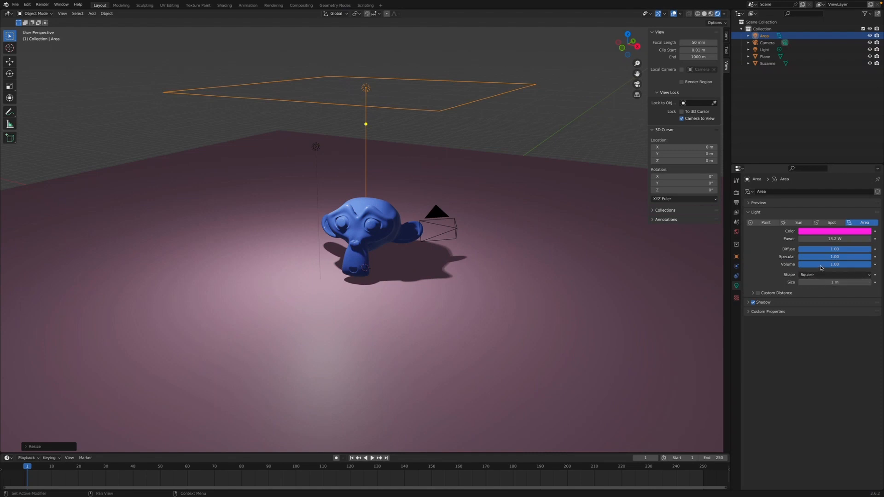
- Change the magenta area light to a point light and turn off its shadow casting
middle_click_drag(521, 218, 478, 205)
left_click(774, 223)
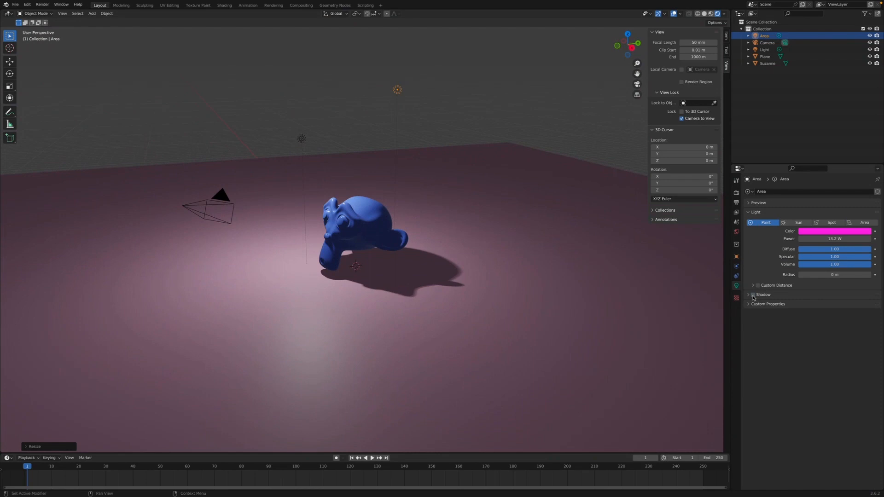
middle_click_drag(459, 300, 468, 297)
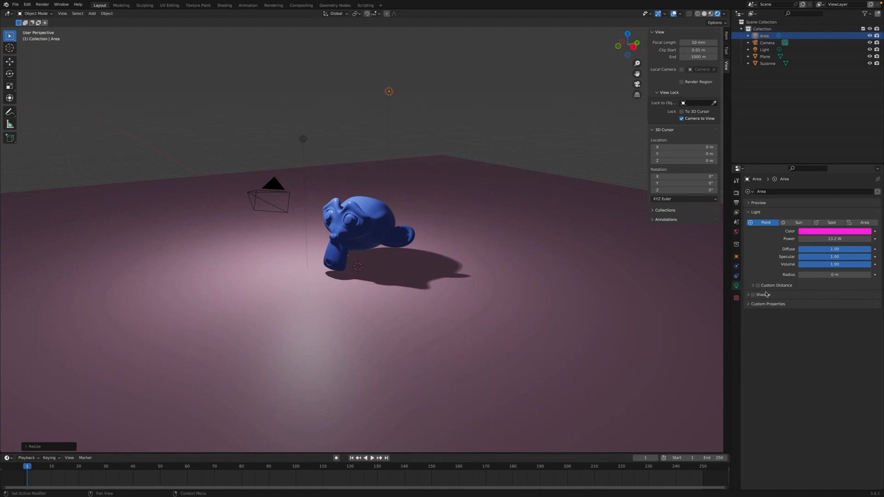
middle_click_drag(459, 282, 421, 283)
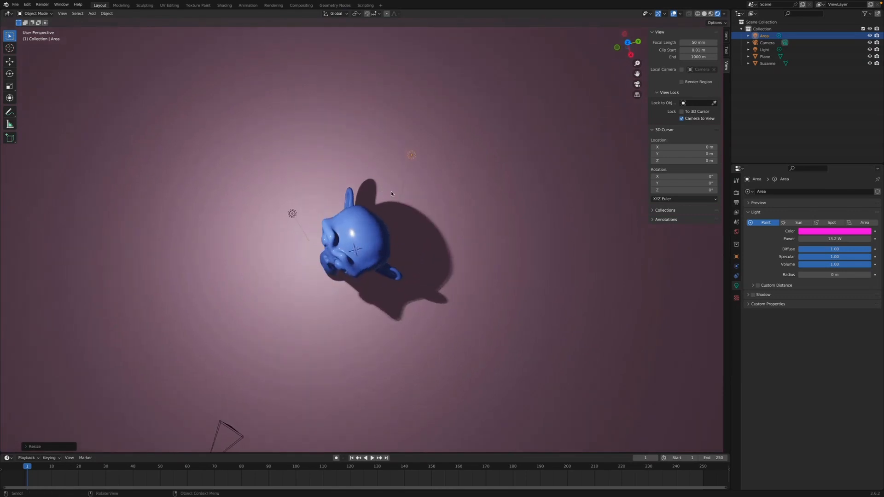
middle_click_drag(391, 326, 408, 262)
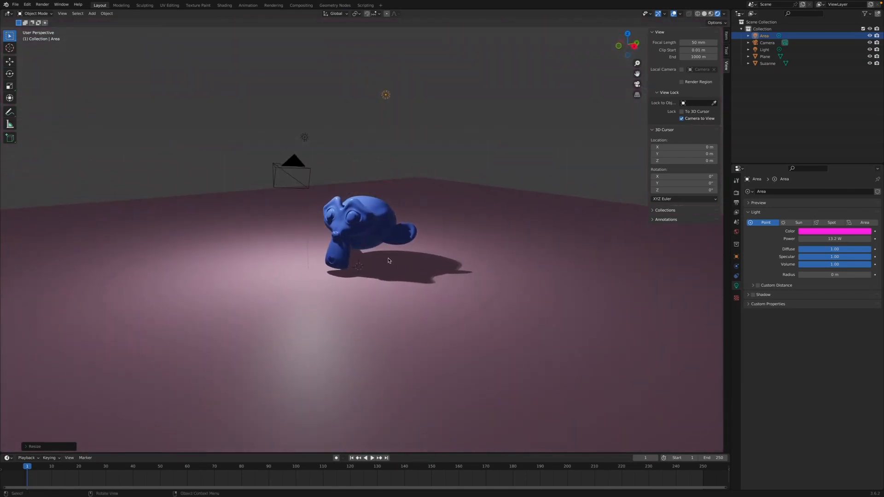
- Increase the white point light's radius to about 1.42 m to soften the monkey's shadow
left_click(305, 138)
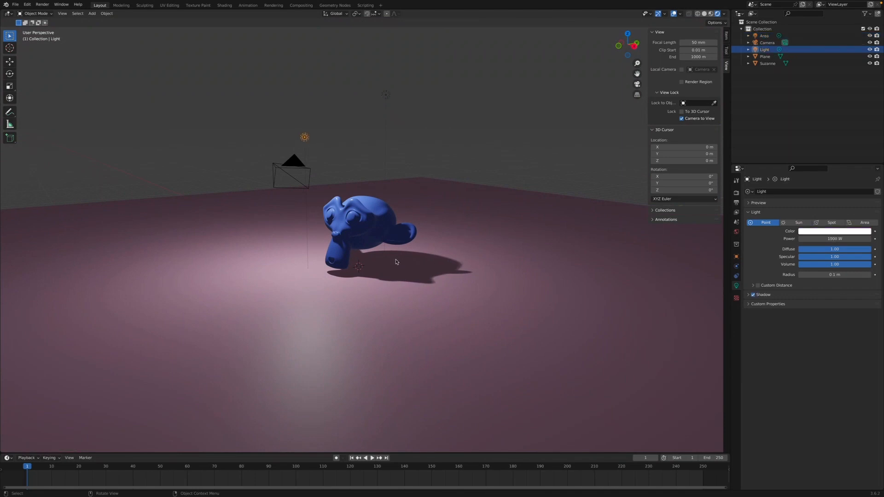
left_click(773, 305)
left_click(772, 307)
left_click_drag(807, 276, 857, 276)
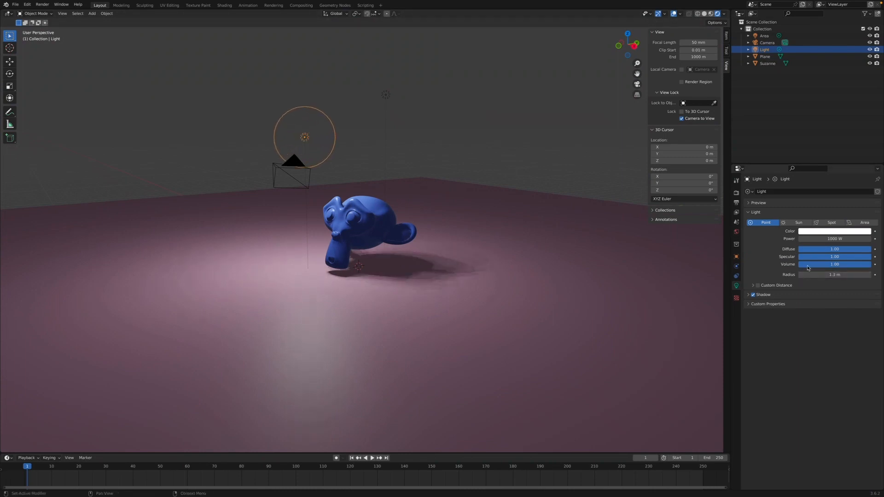
left_click_drag(302, 108, 300, 105)
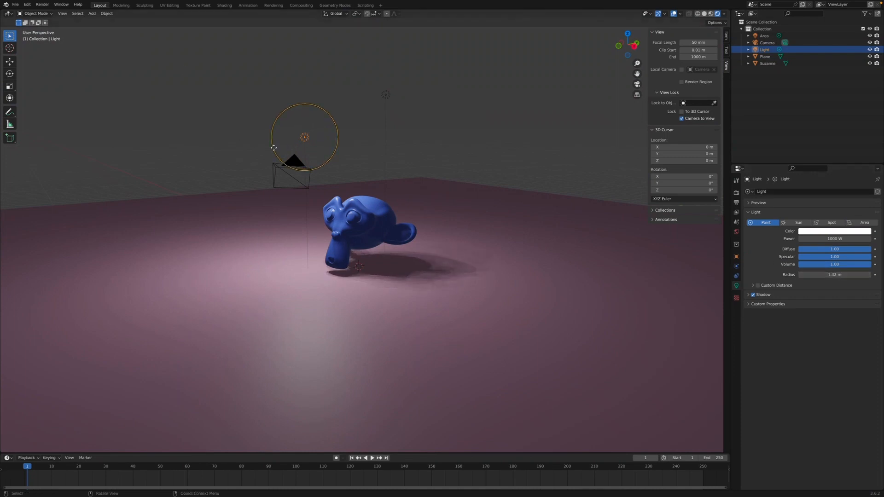
- Render an image to check the larger light radius, and close the render window
left_click(42, 4)
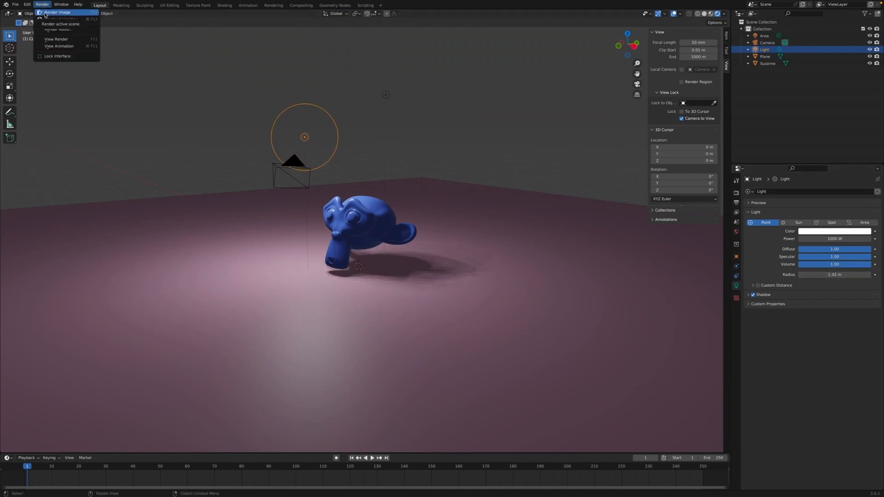
left_click(44, 13)
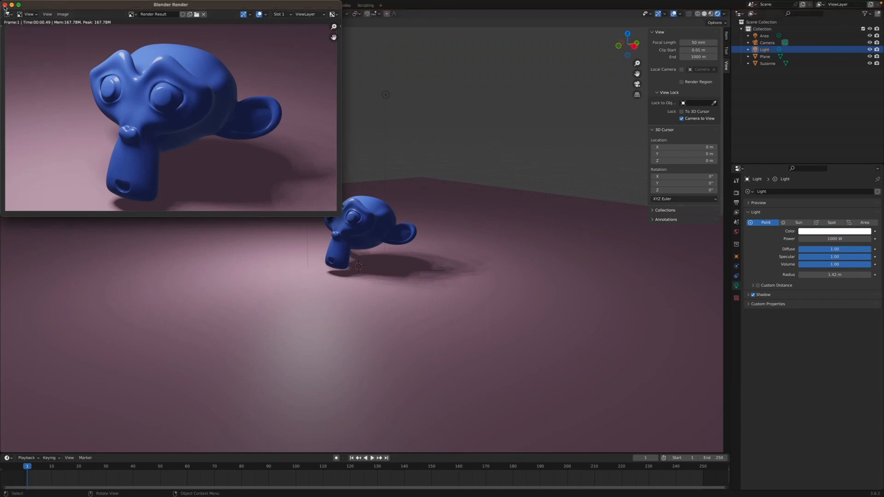
left_click(4, 5)
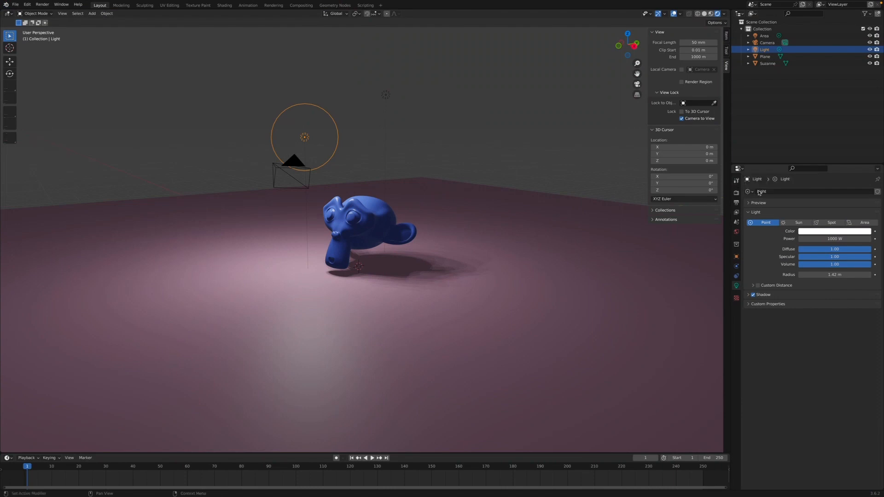
- Switch the scene's render engine to Cycles
left_click(738, 182)
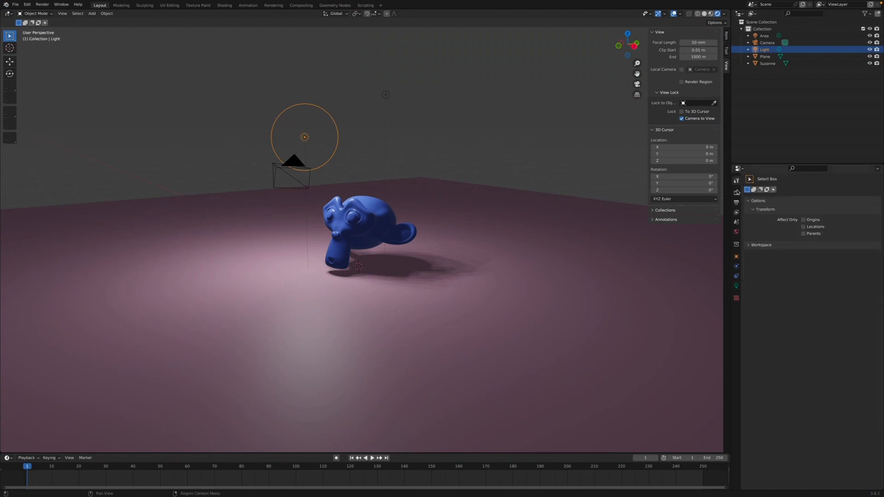
left_click(736, 193)
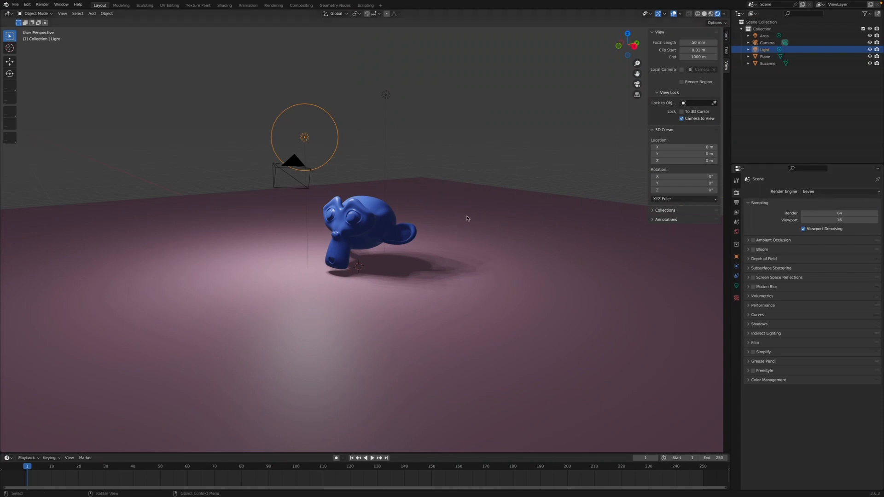
middle_click_drag(459, 203, 365, 125)
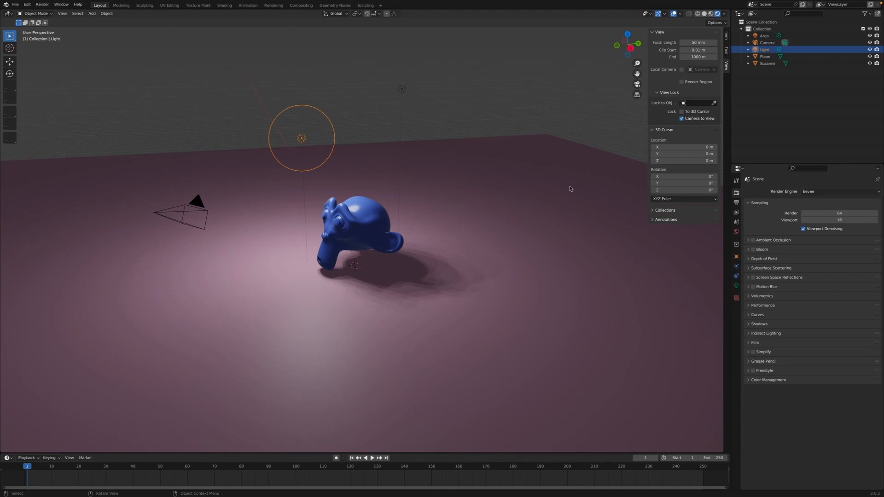
middle_click_drag(571, 189, 488, 258)
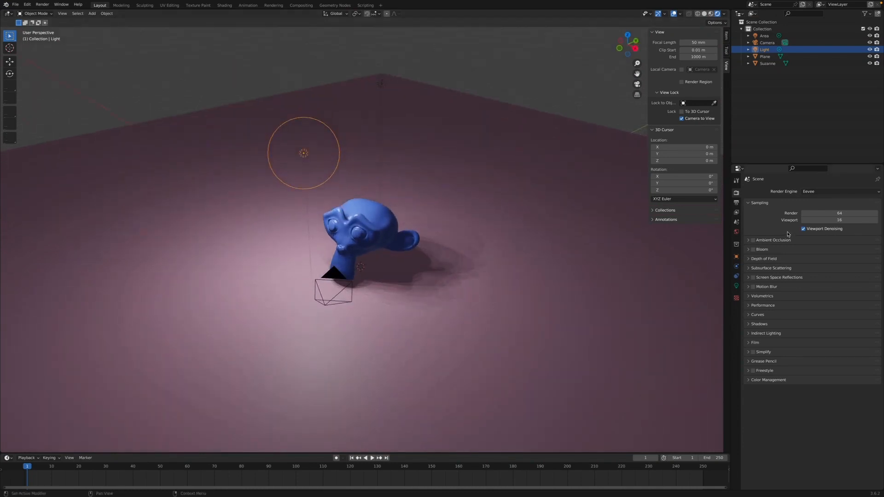
left_click(805, 192)
left_click(802, 192)
left_click(814, 193)
left_click(819, 215)
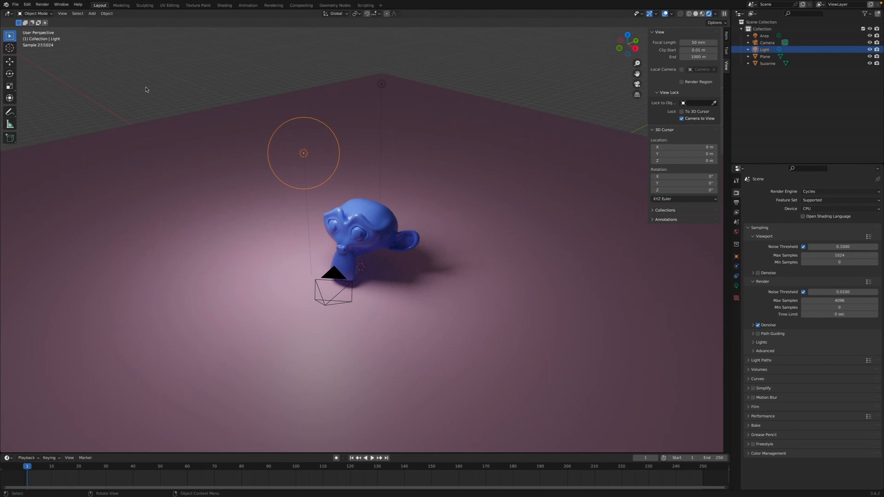
- Render a still image of the scene with the Cycles engine
left_click(42, 4)
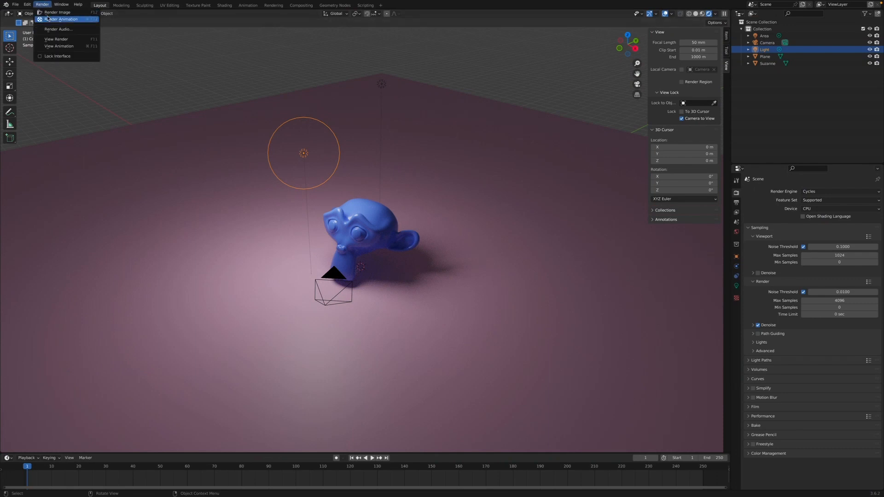
left_click(46, 12)
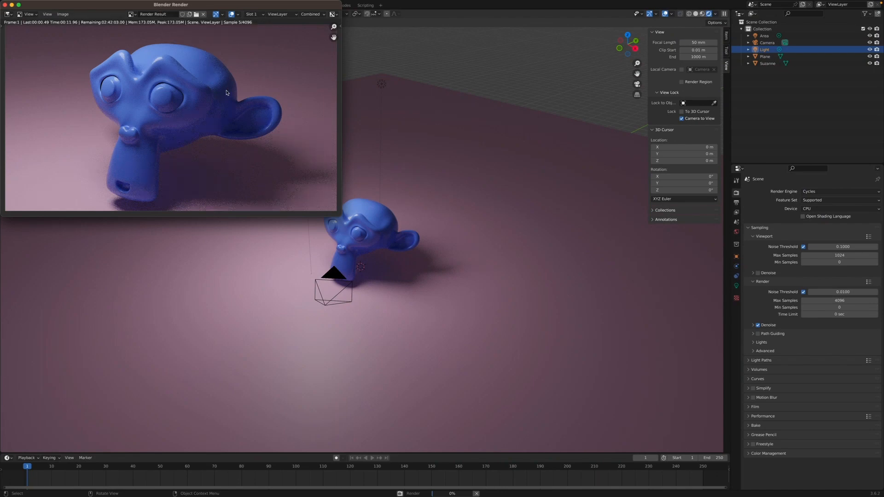
double_click(178, 13)
left_click(53, 14)
left_click(64, 14)
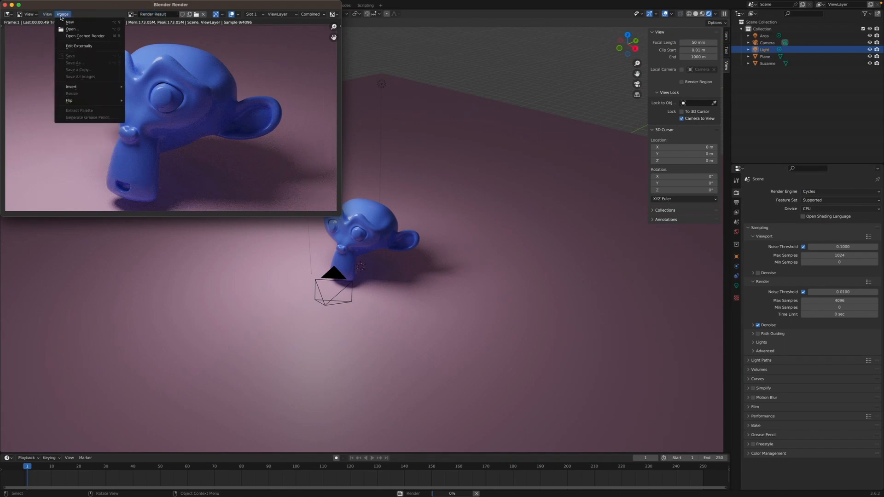
left_click(61, 17)
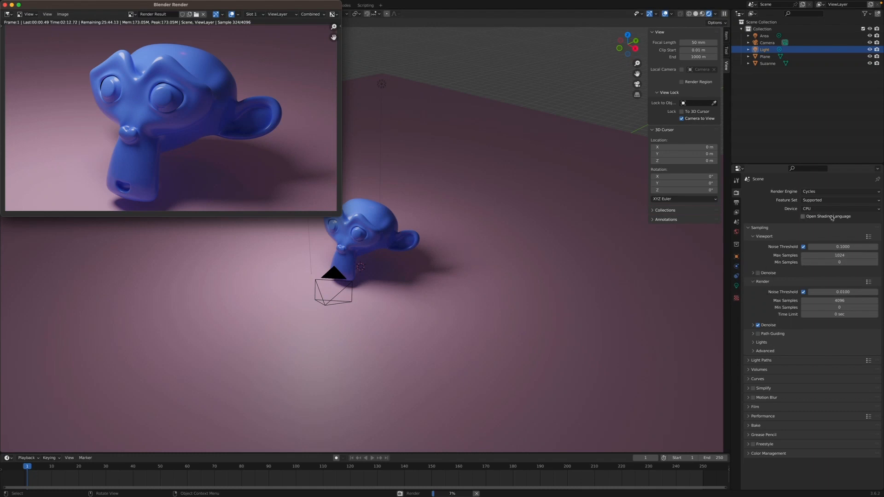
- Keep the Cycles device on CPU and set the final render's maximum samples to 1024
left_click(810, 210)
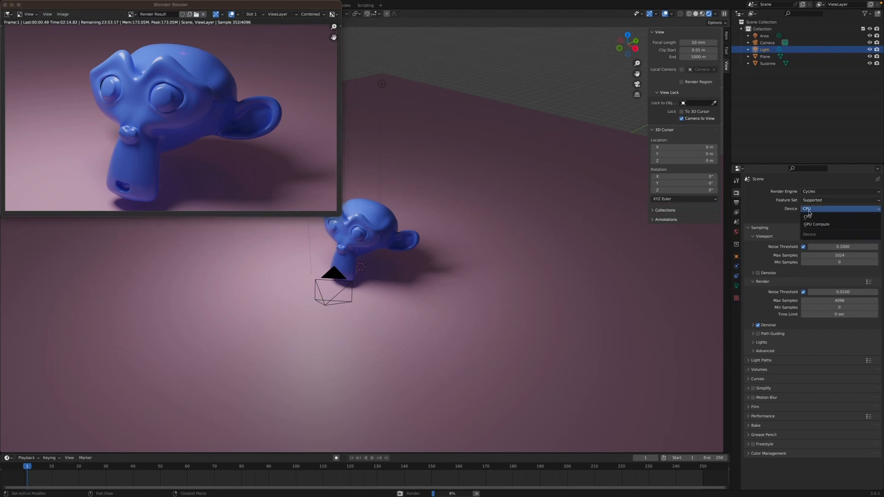
left_click(810, 214)
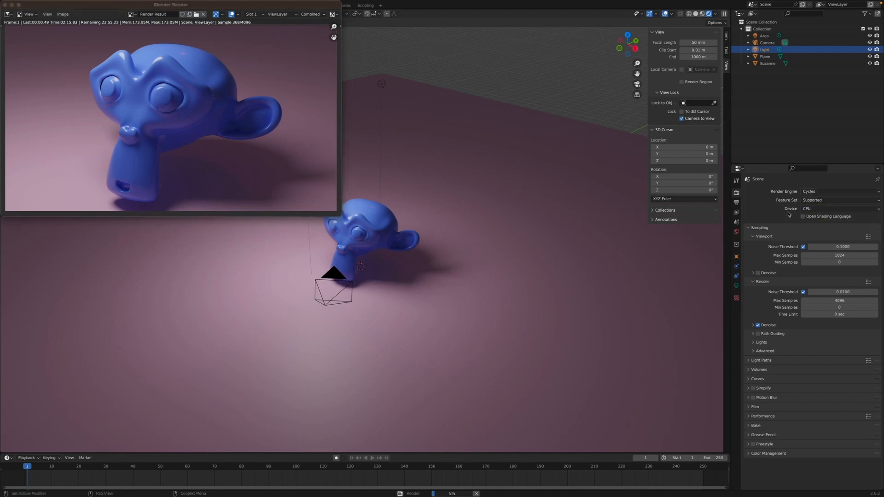
left_click(847, 210)
left_click_drag(840, 301, 825, 301)
left_click(837, 302)
type("1024")
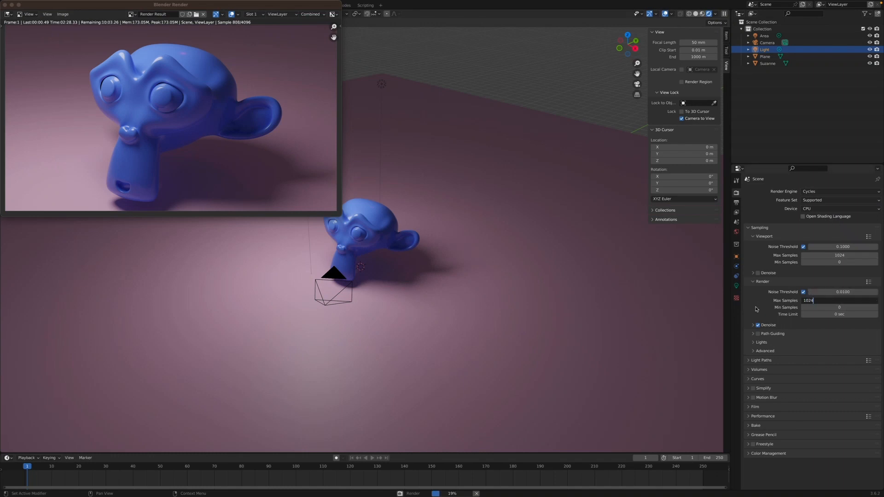
key("Return")
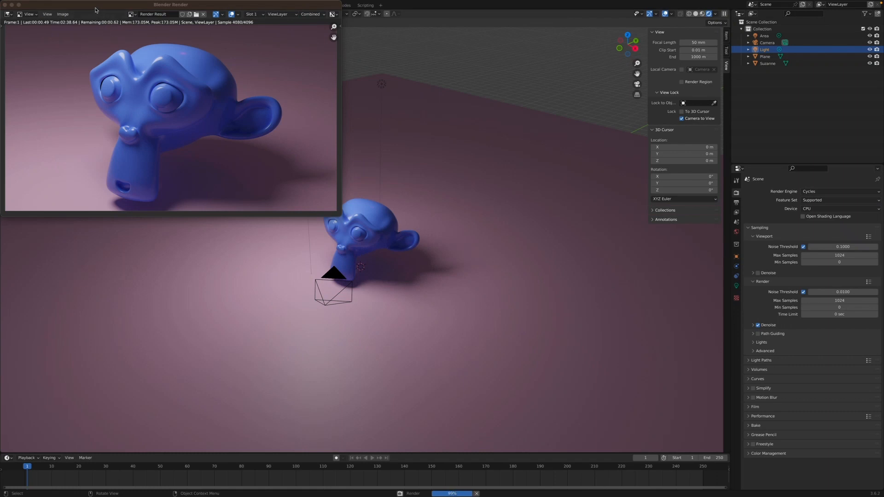
- Move the render window away from the screen corner and open the dialog for saving a copy of the finished render
left_click_drag(95, 9, 272, 110)
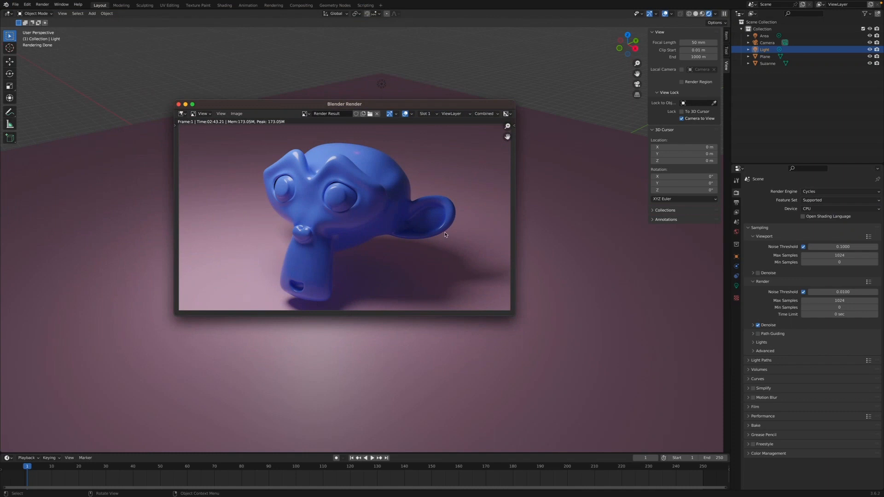
left_click(204, 114)
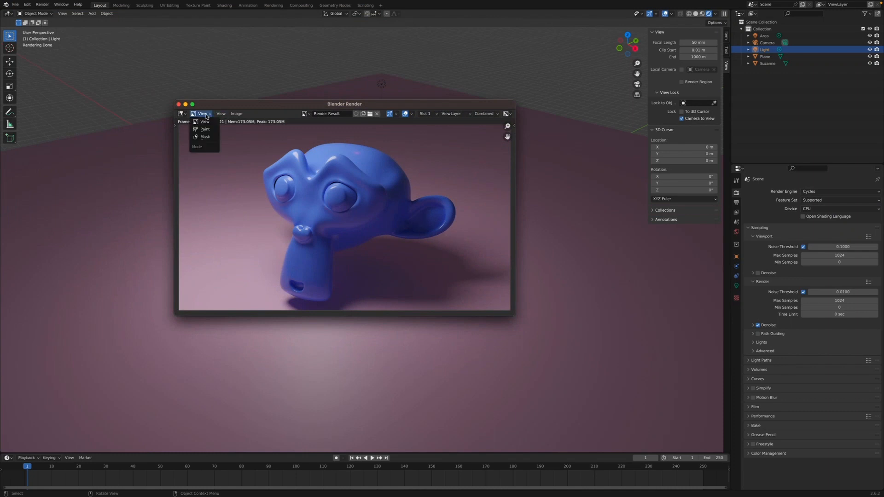
left_click(182, 114)
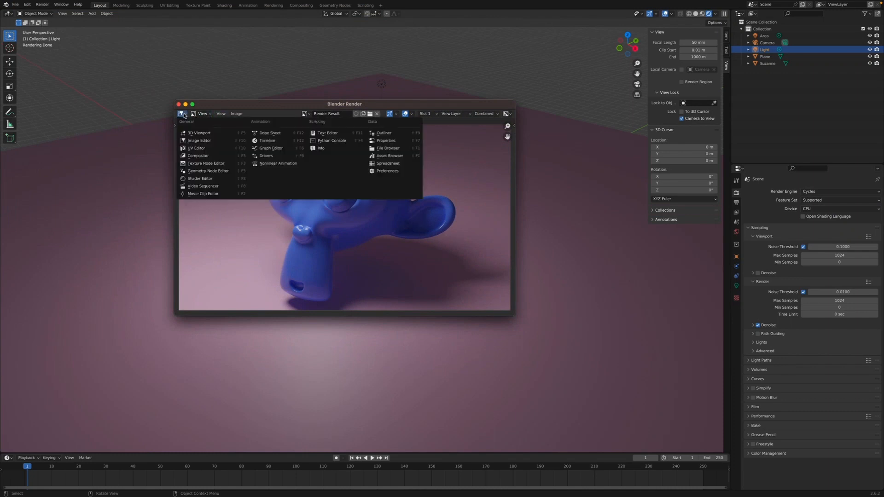
left_click(236, 113)
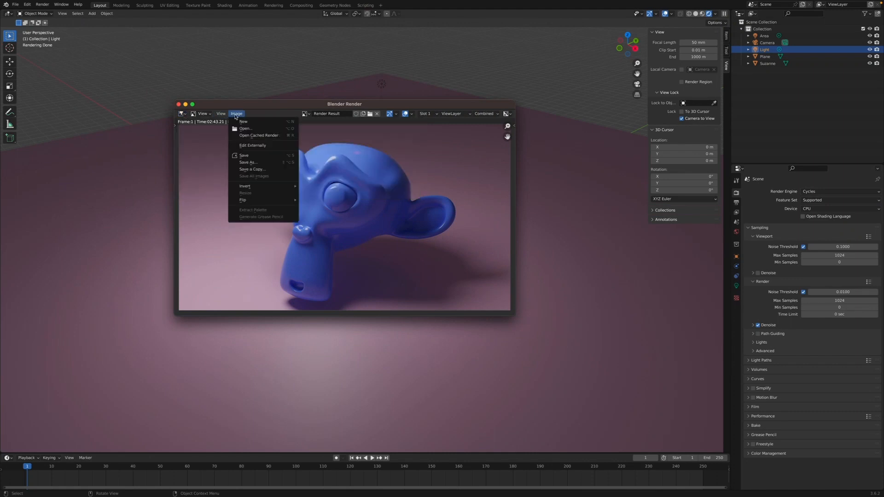
left_click(268, 168)
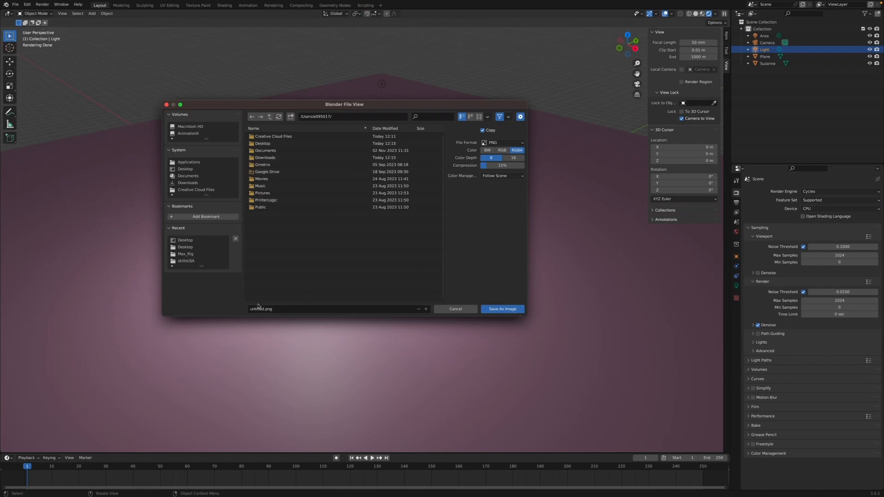
- Save the render copy as suzanneTest.png in the Desktop folder in PNG format, and close the render window
left_click(289, 309)
type("suzanneTest")
left_click(315, 217)
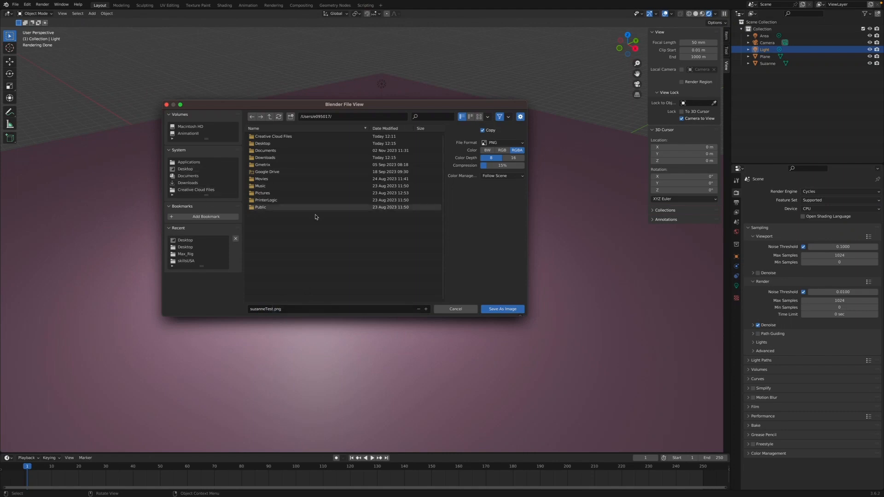
left_click(207, 170)
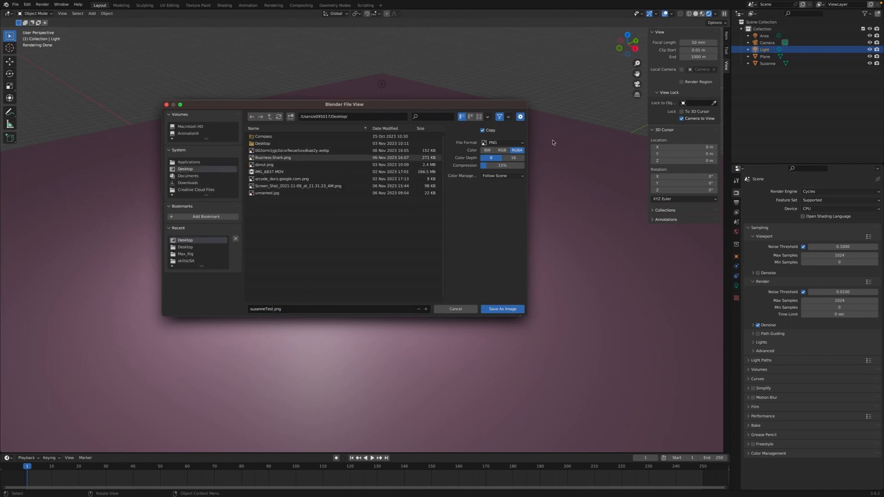
left_click(503, 144)
left_click(497, 310)
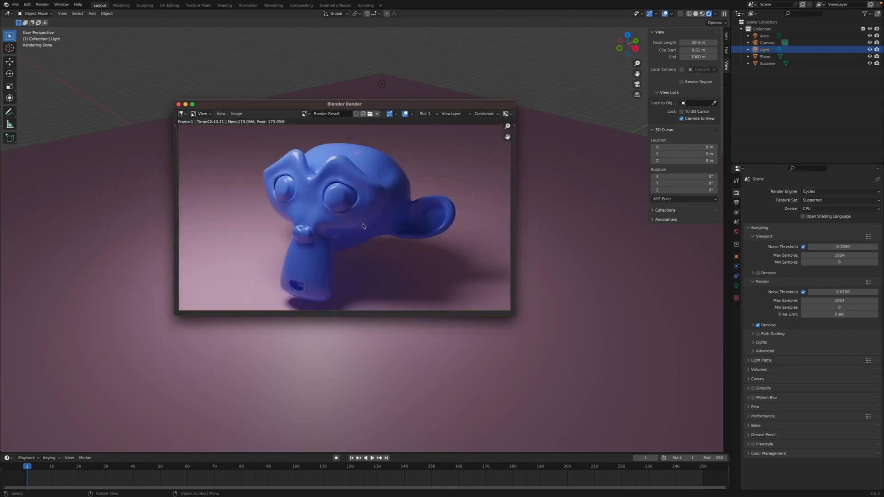
left_click(179, 105)
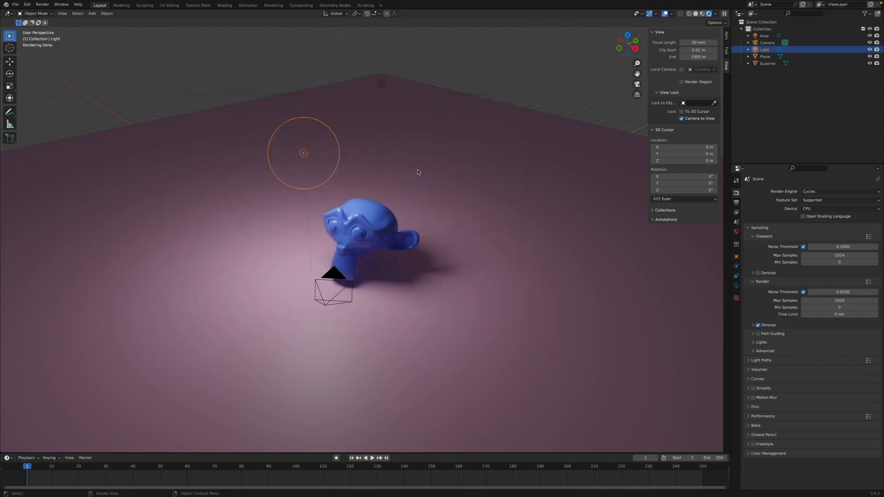
- Switch to the camera view and select the camera by its frame
key("KP_0")
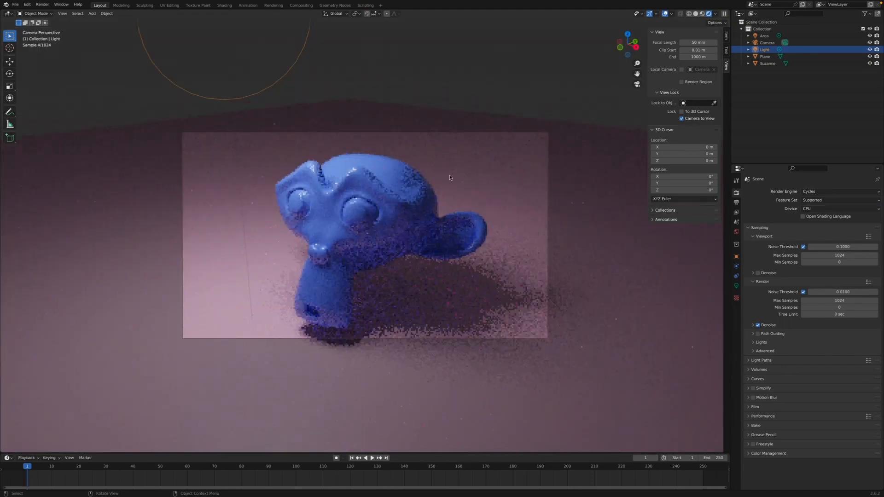
left_click(550, 143)
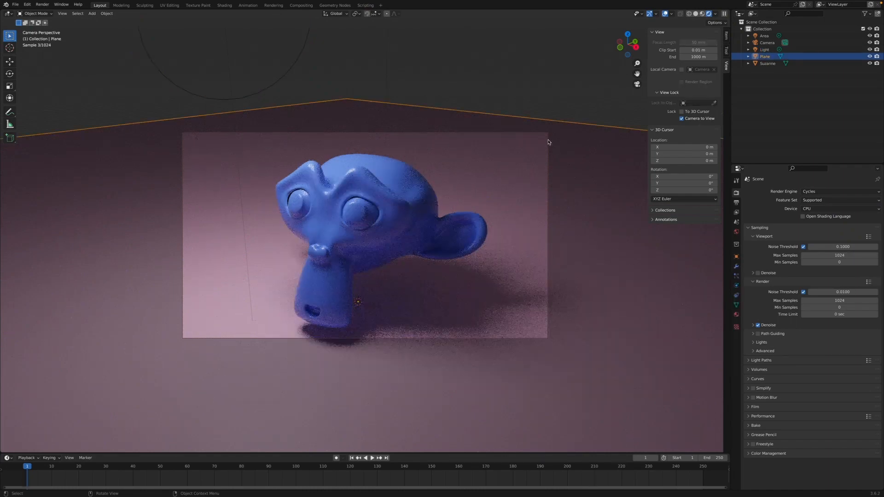
left_click(368, 133)
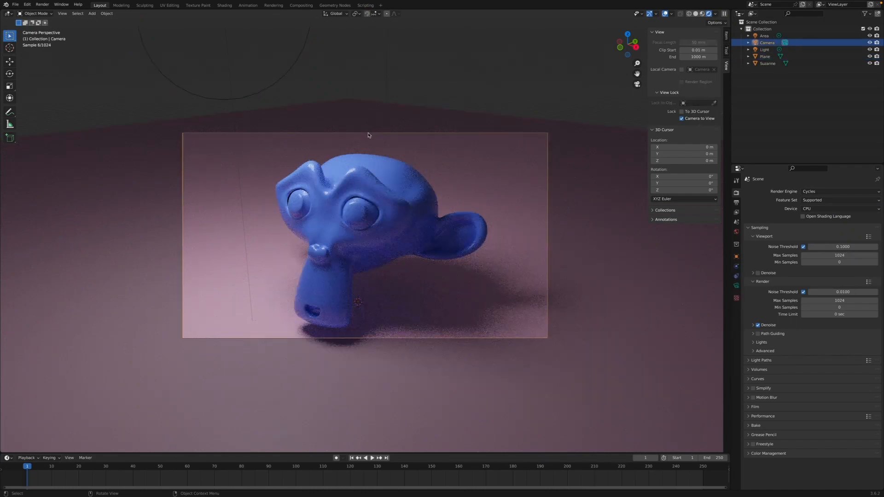
- Switch the viewport to Material Preview shading and select the camera again by its frame
left_click(703, 15)
left_click(529, 142)
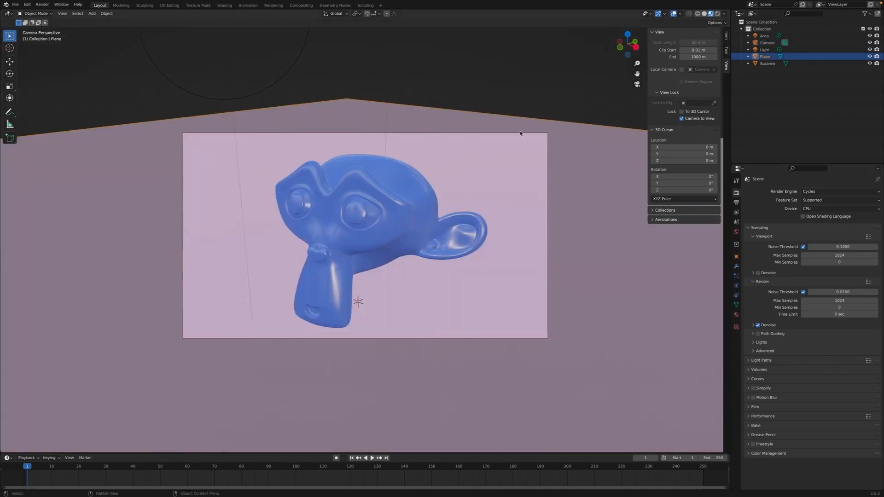
left_click(530, 134)
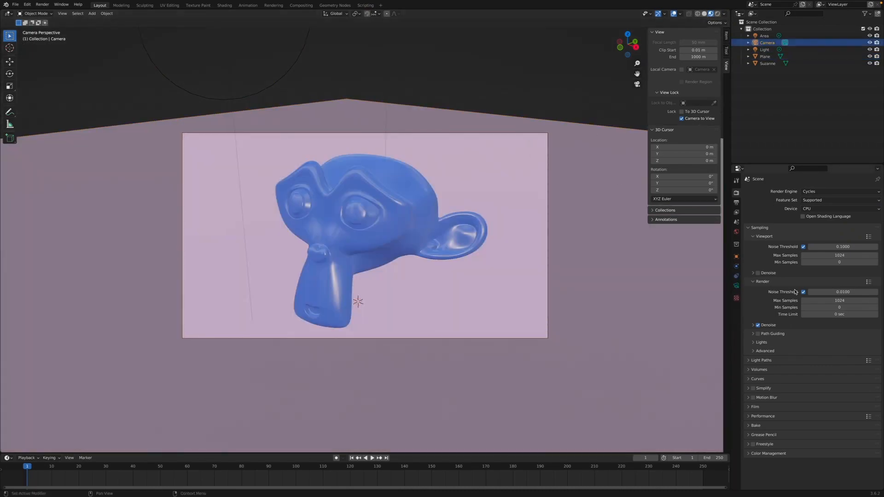
- Examine the camera's data properties, including the lens type, background images, safe areas and depth of field
left_click(737, 181)
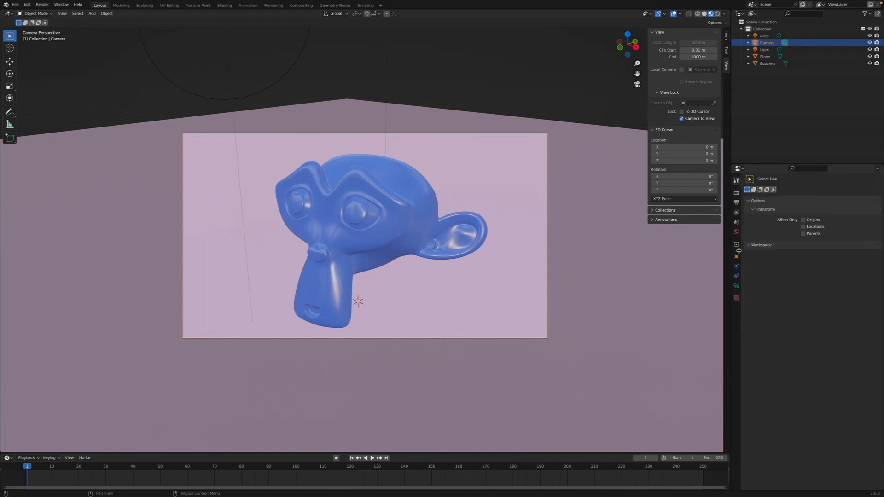
left_click(737, 287)
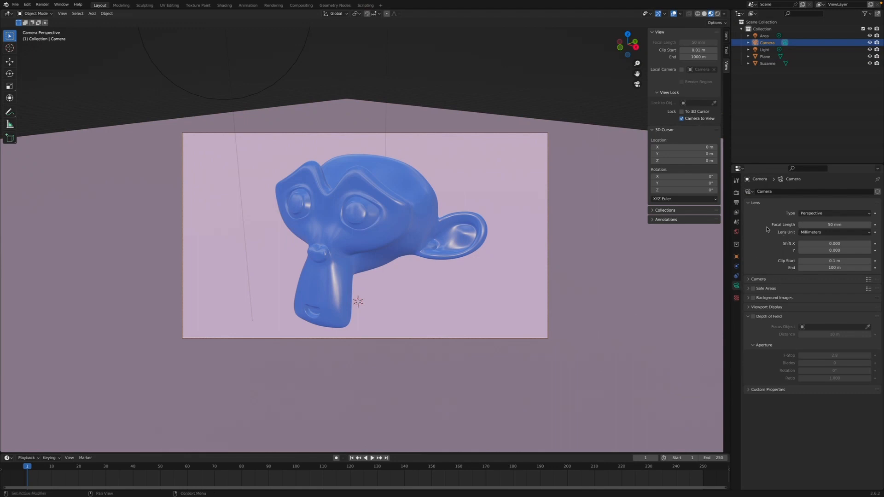
left_click(808, 215)
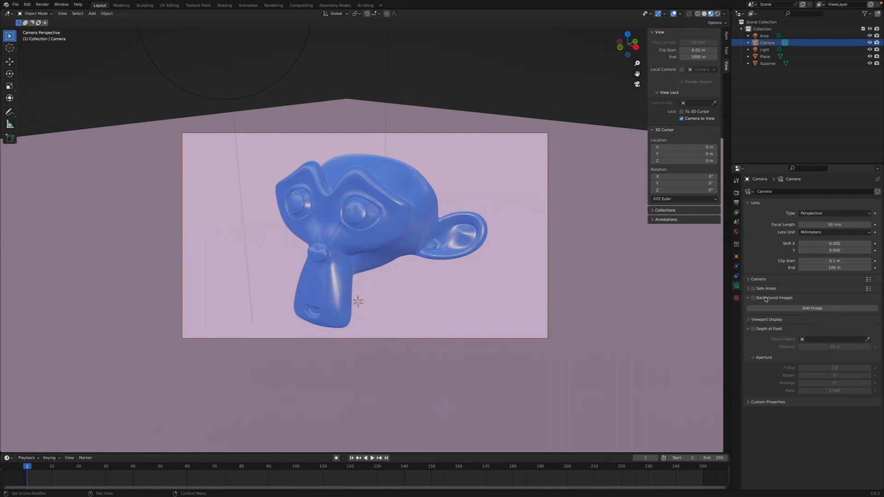
left_click(758, 279)
left_click(758, 279)
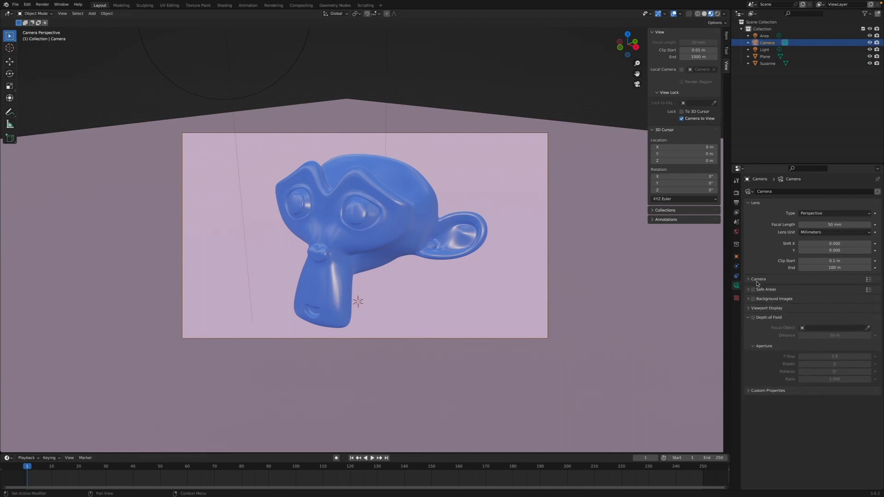
left_click(754, 289)
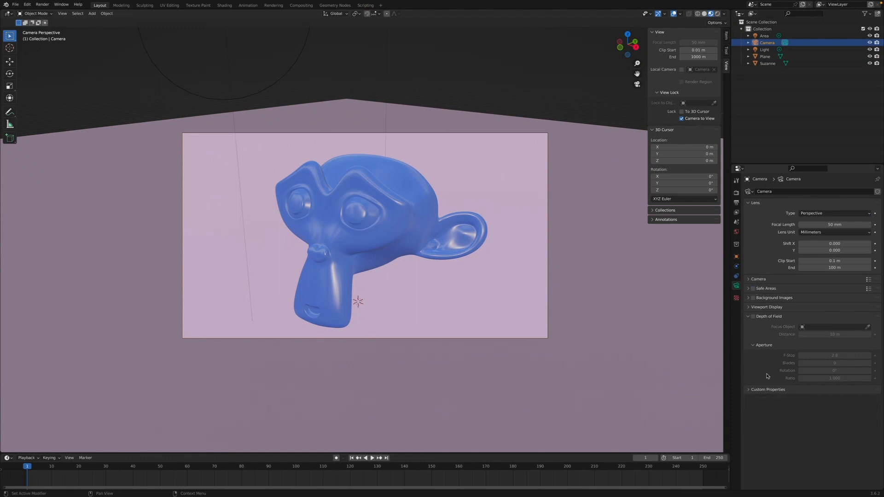
left_click(737, 299)
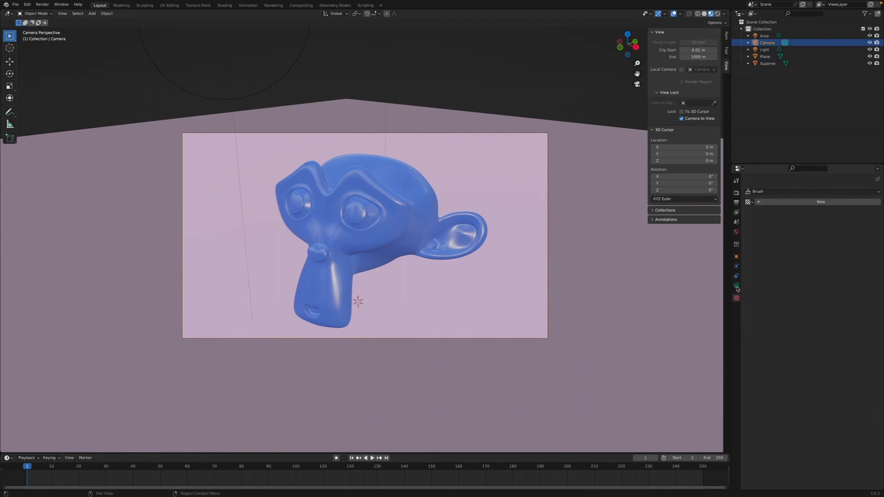
- Review the scene's output properties, deselect the camera, and look over the available image and animation render commands
left_click(736, 203)
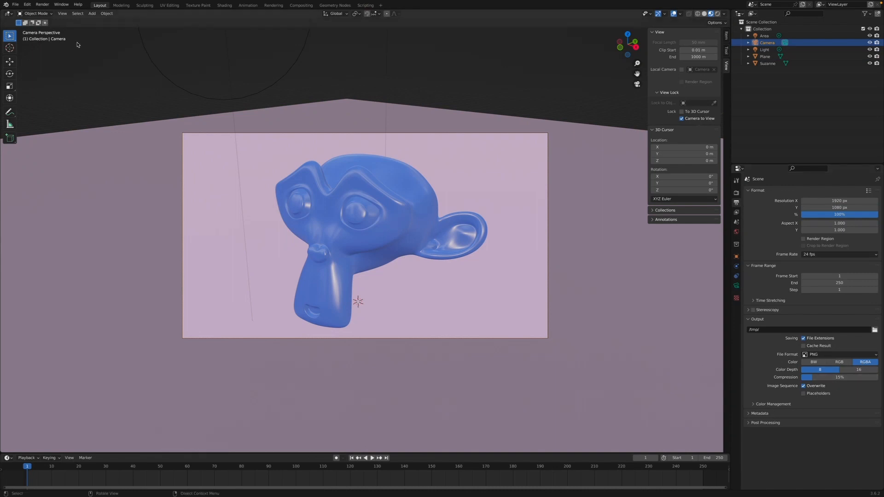
left_click(93, 86)
left_click(50, 5)
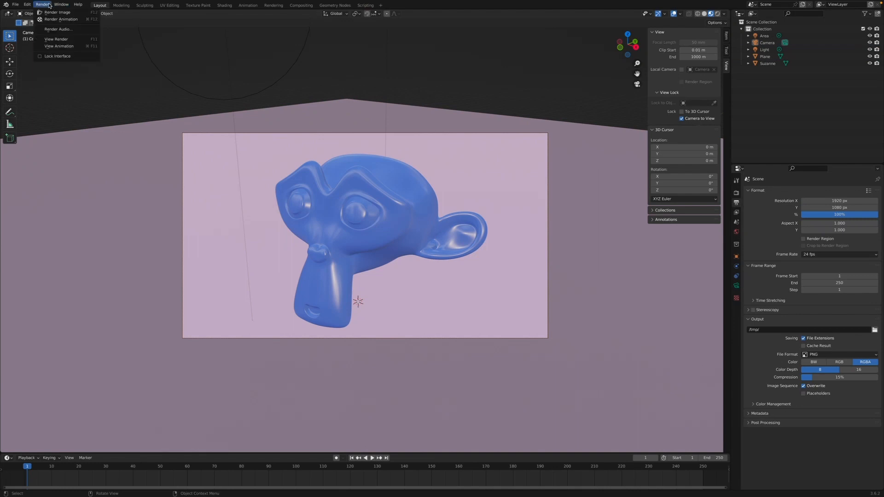
left_click(49, 5)
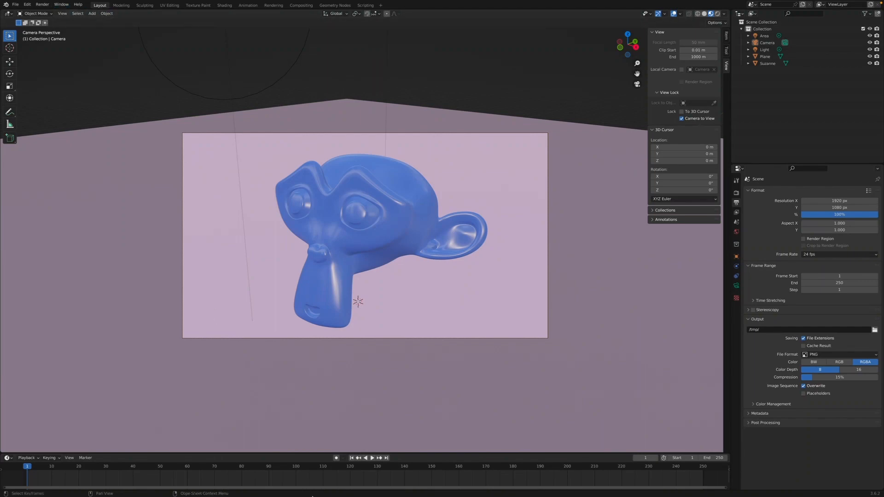
- Switch from Blender to the Chrome browser window
mouse_move(313, 496)
left_click(313, 481)
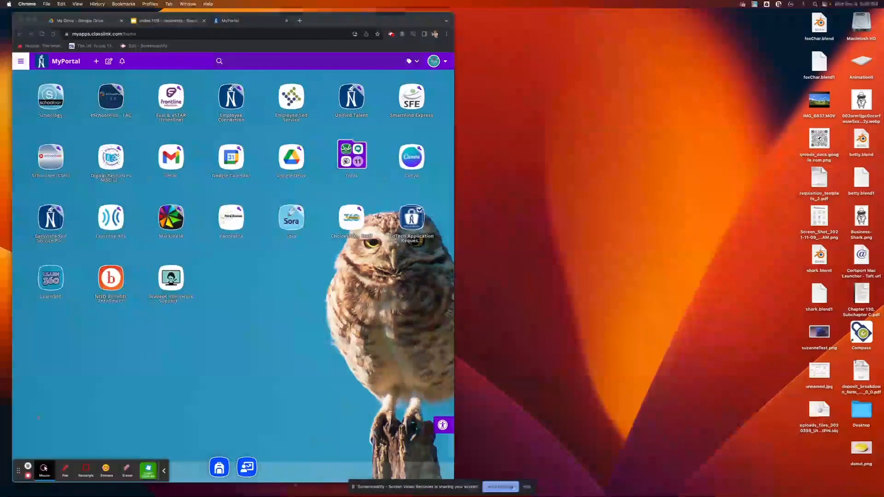